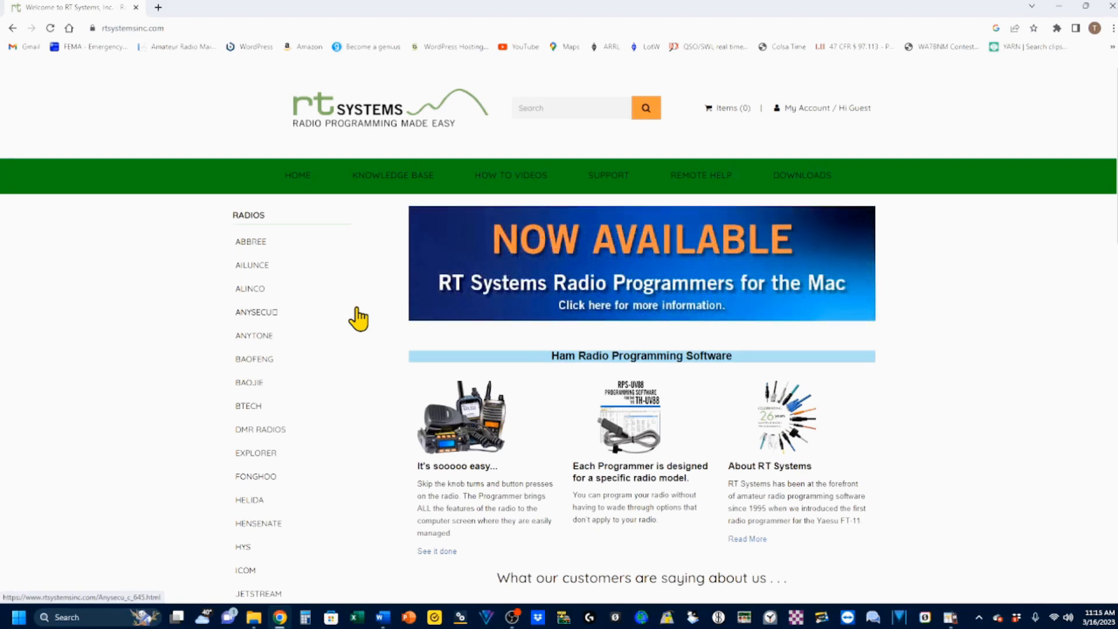
# Step: Browse the Icom handheld radios and open the programming product listing for the ID-51 PLUS
pyautogui.scroll(-6, 265, 372)
pyautogui.scroll(-11, 267, 374)
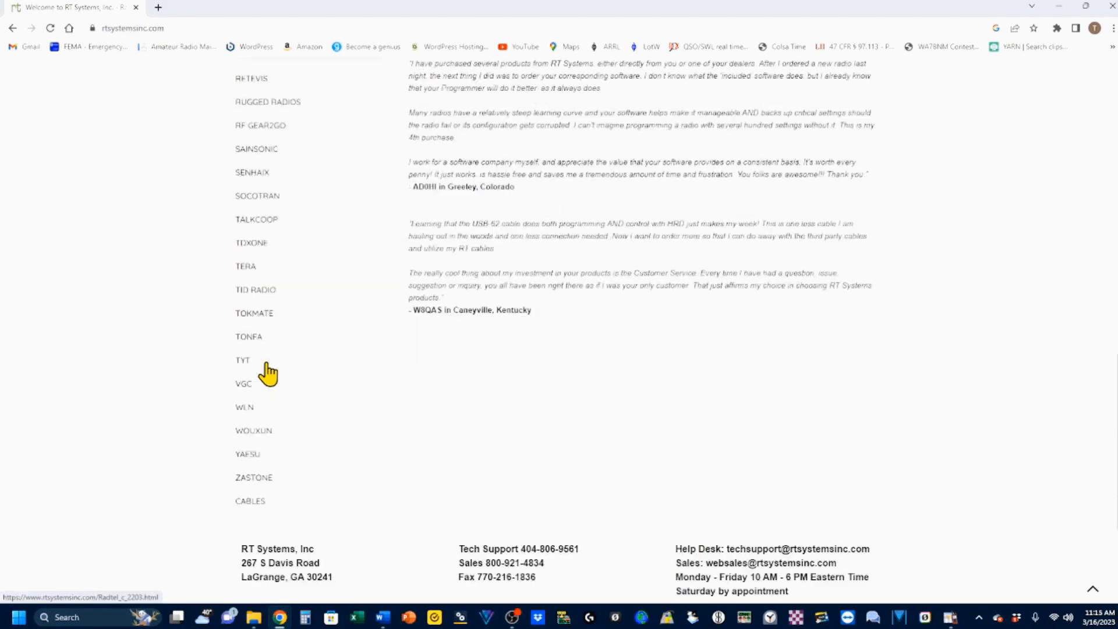
pyautogui.scroll(6, 269, 358)
pyautogui.scroll(10, 271, 341)
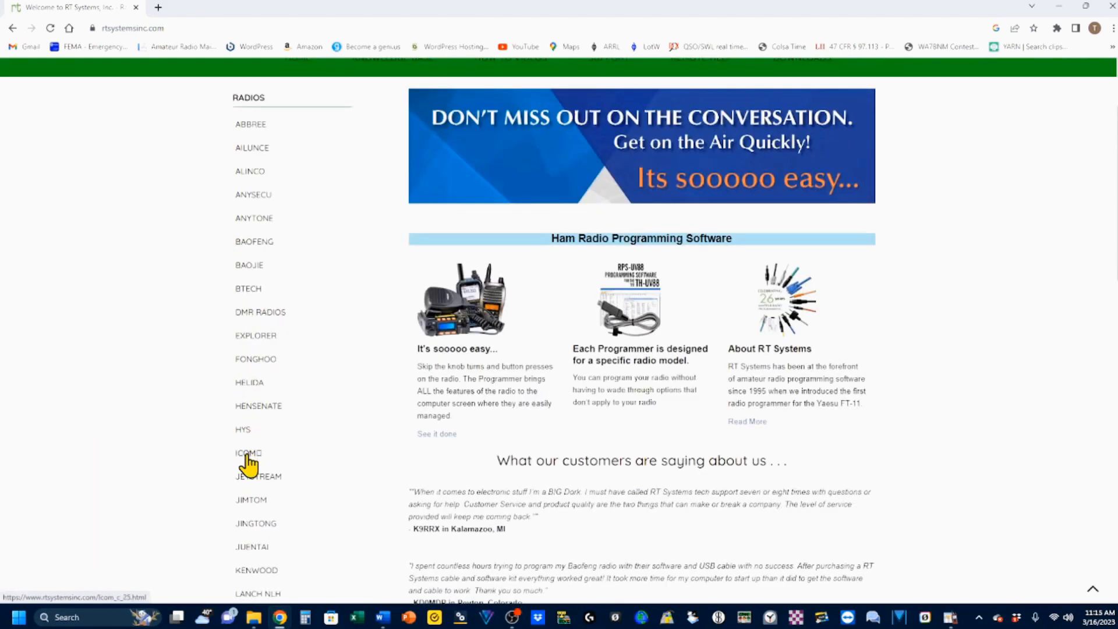
pyautogui.click(247, 454)
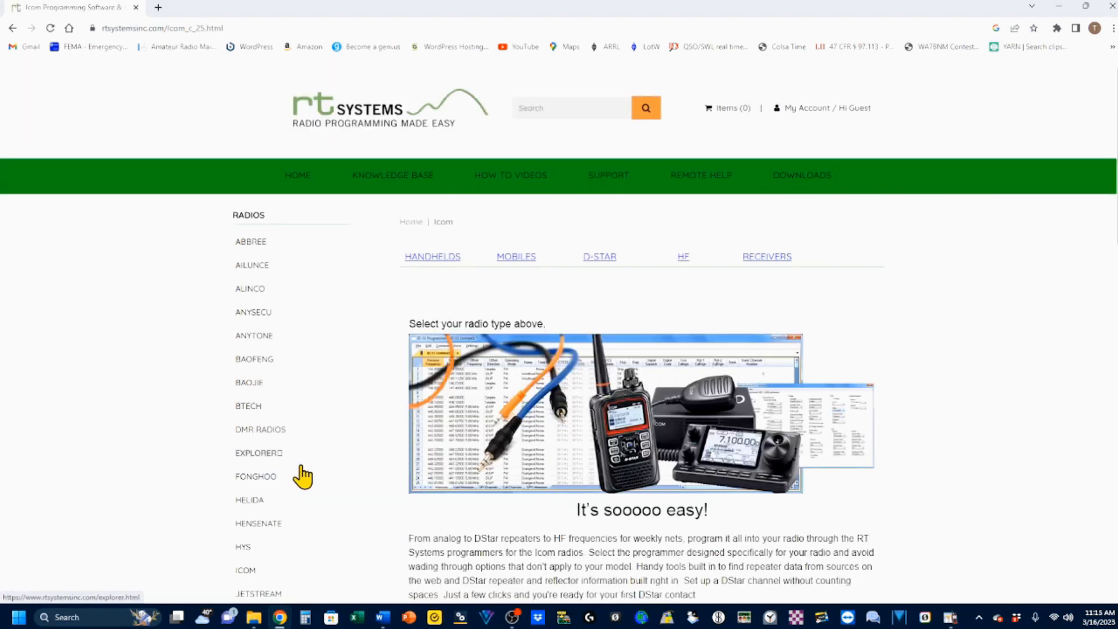
pyautogui.click(433, 257)
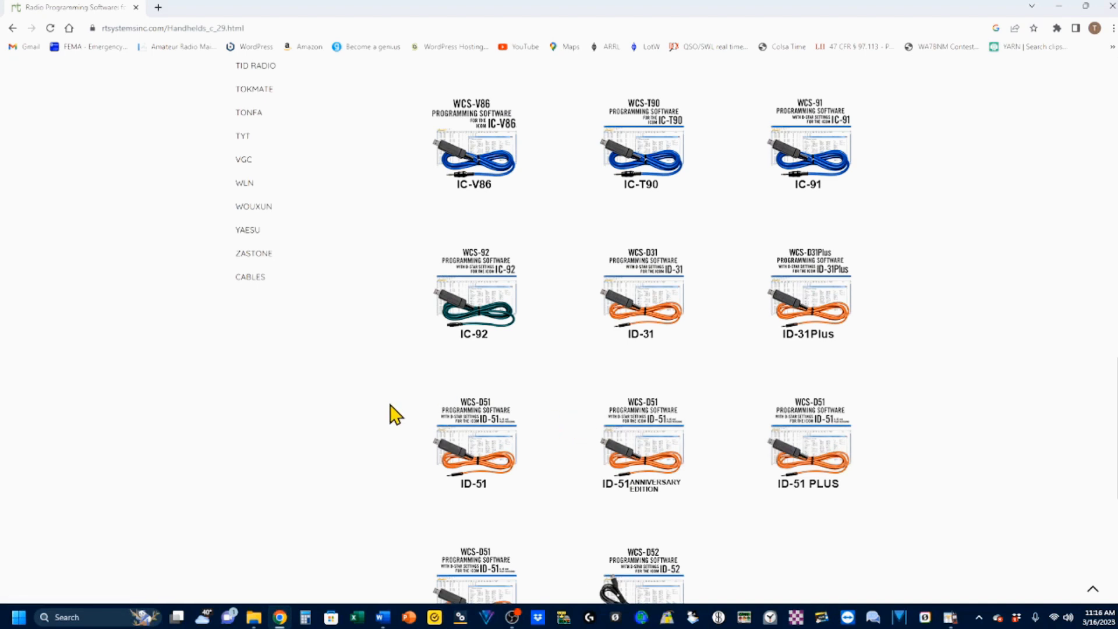
pyautogui.click(807, 466)
pyautogui.scroll(-4, 810, 464)
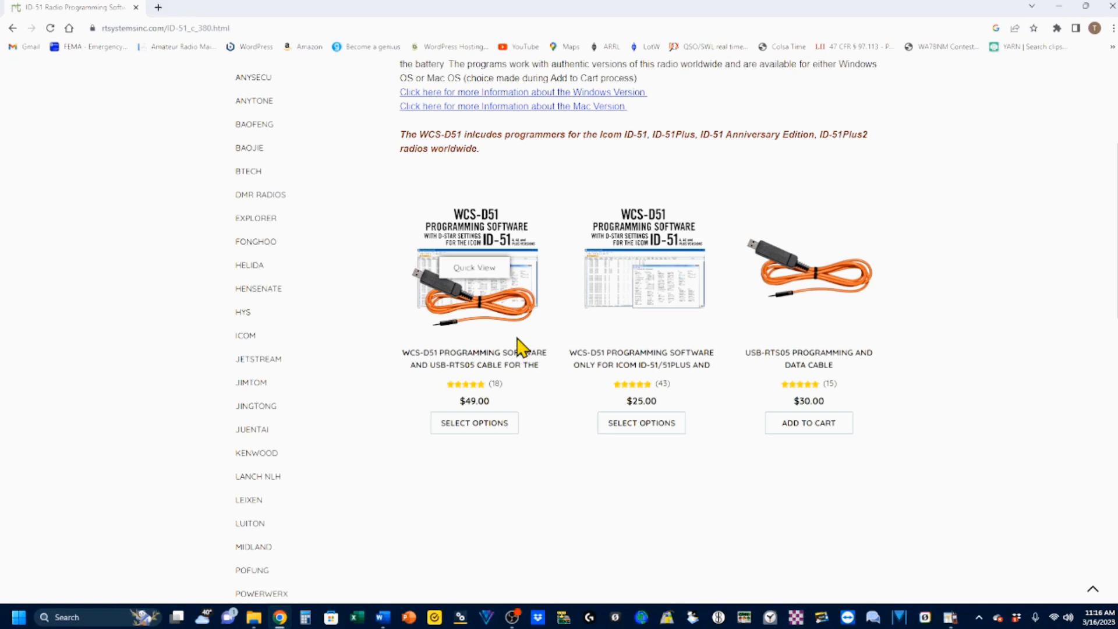
# Step: Check the OS and Media choices for the WCS-D51 software and USB-RTS05 cable bundle and open its full product details
pyautogui.click(491, 432)
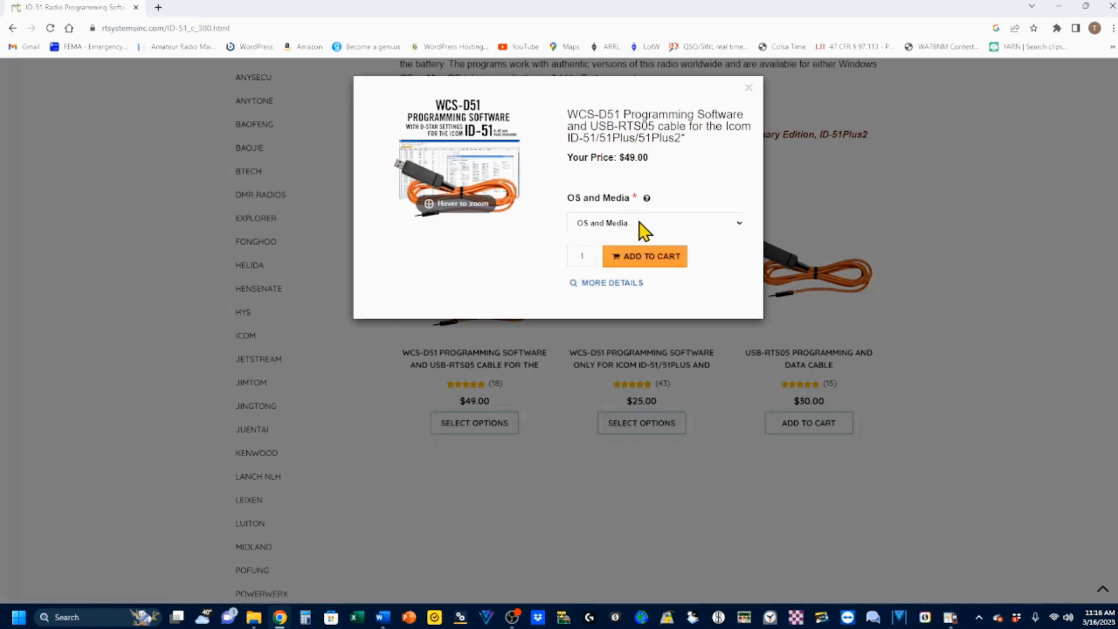
pyautogui.click(641, 224)
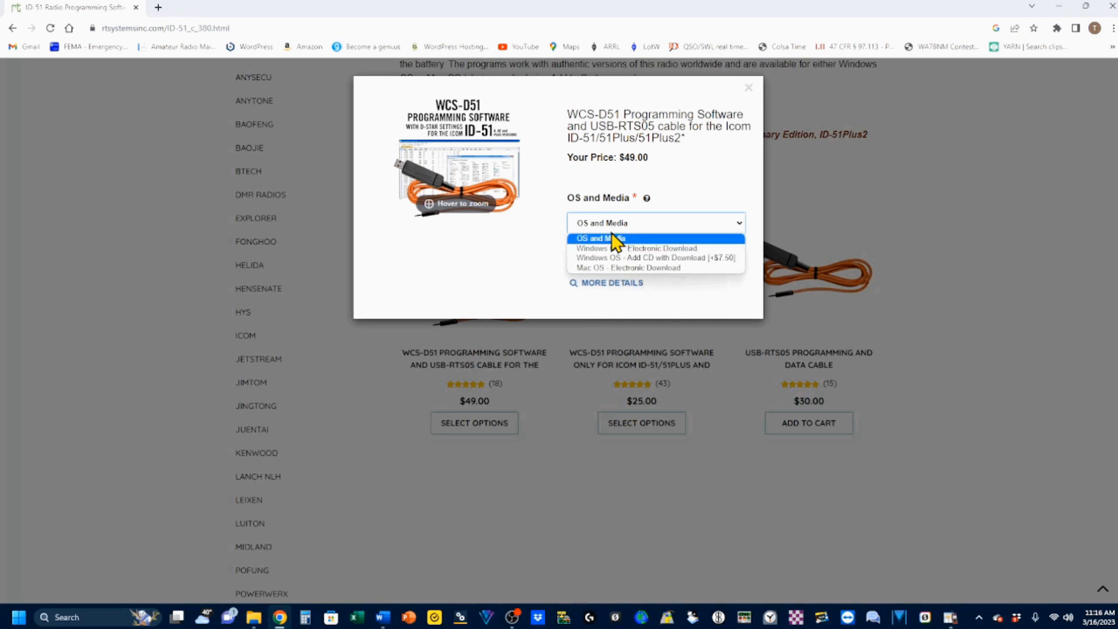
pyautogui.click(597, 285)
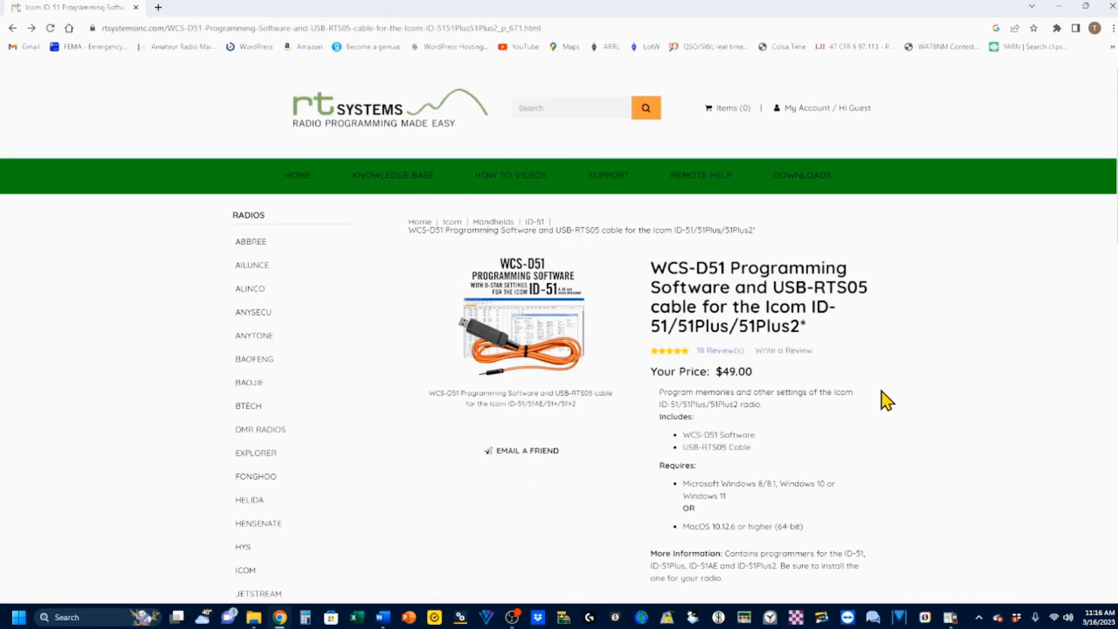
# Step: Read the bundle's requirements and description, highlighting the passage about the supported Icom ID-51 models
pyautogui.scroll(-4, 887, 401)
pyautogui.scroll(-5, 886, 399)
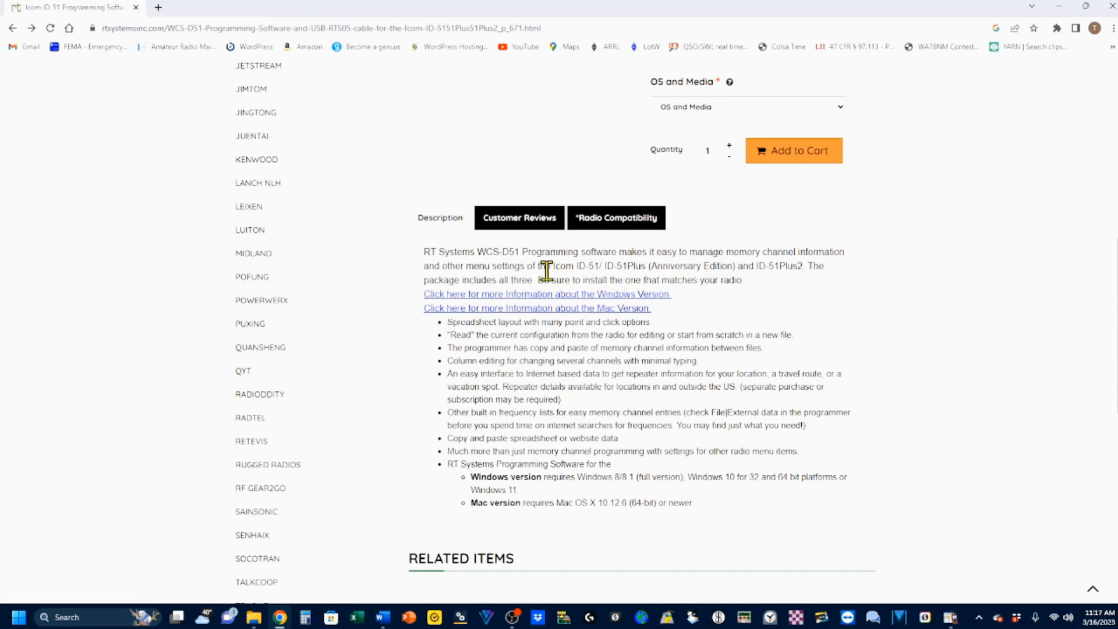
pyautogui.moveTo(554, 268); pyautogui.dragTo(635, 286)
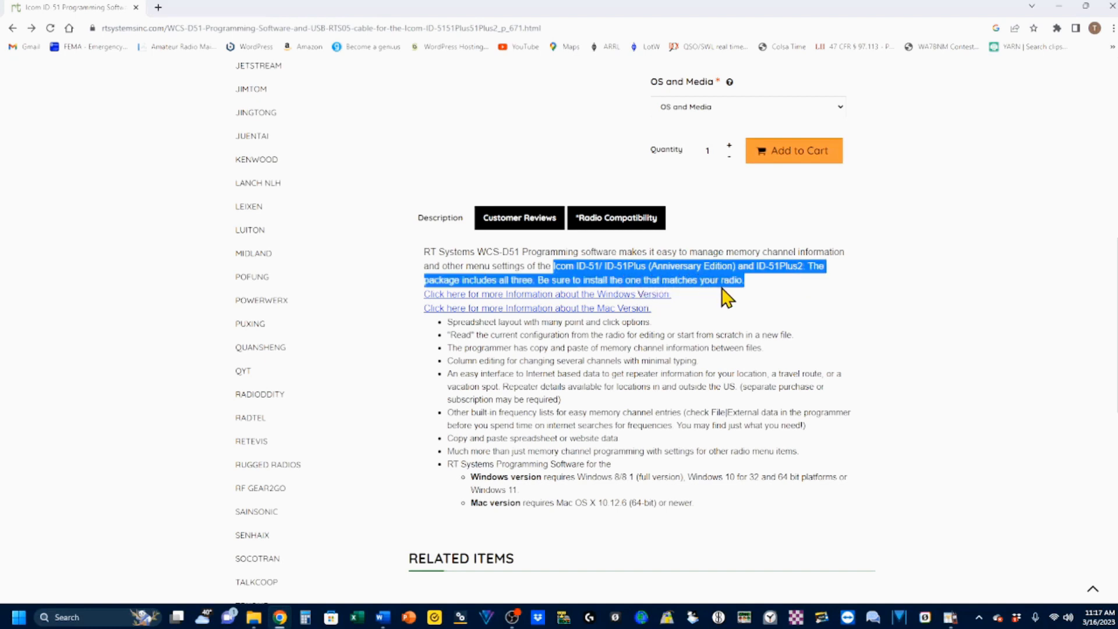
pyautogui.scroll(8, 358, 323)
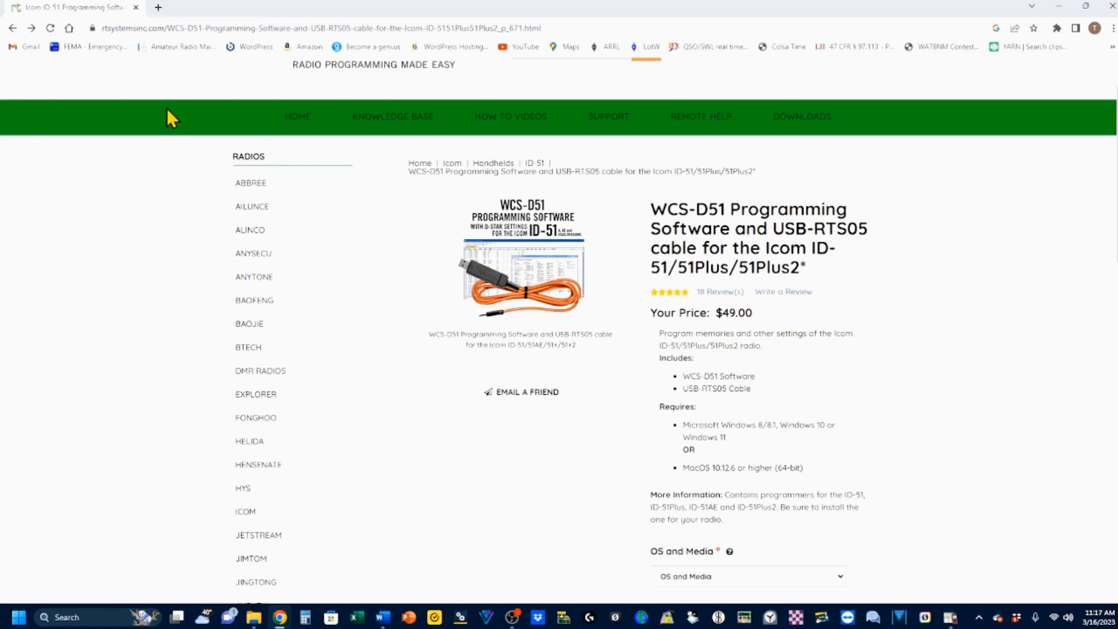
# Step: Add the WCS-D51 Programming Software Only to the cart as Windows OS Electronic Download, confirming ownership of the USB-RTS05 cable
pyautogui.click(12, 28)
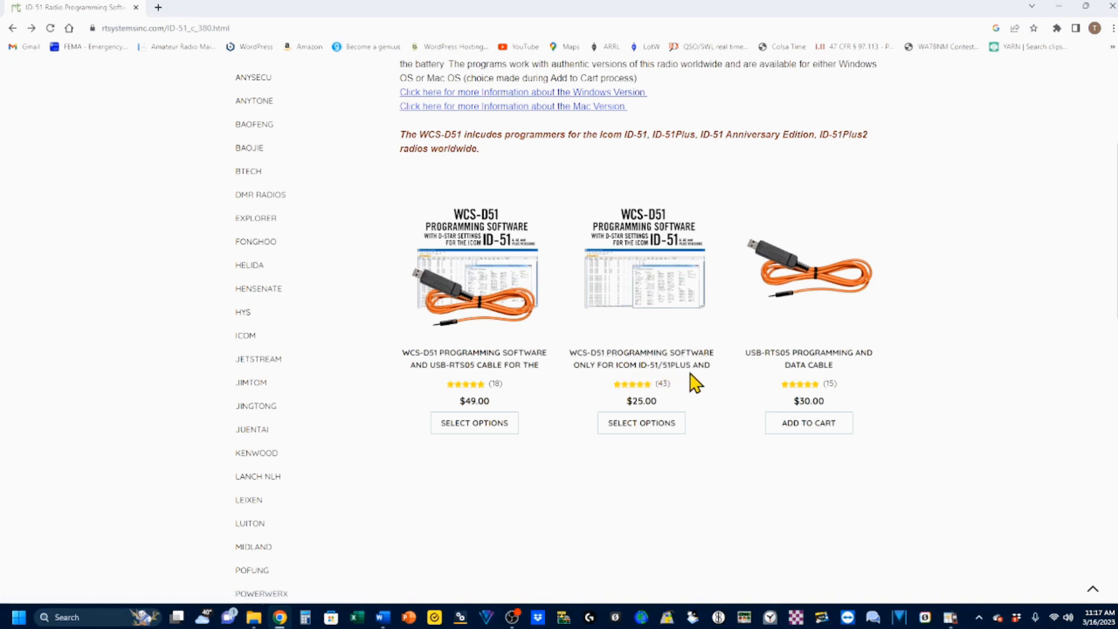
pyautogui.click(644, 425)
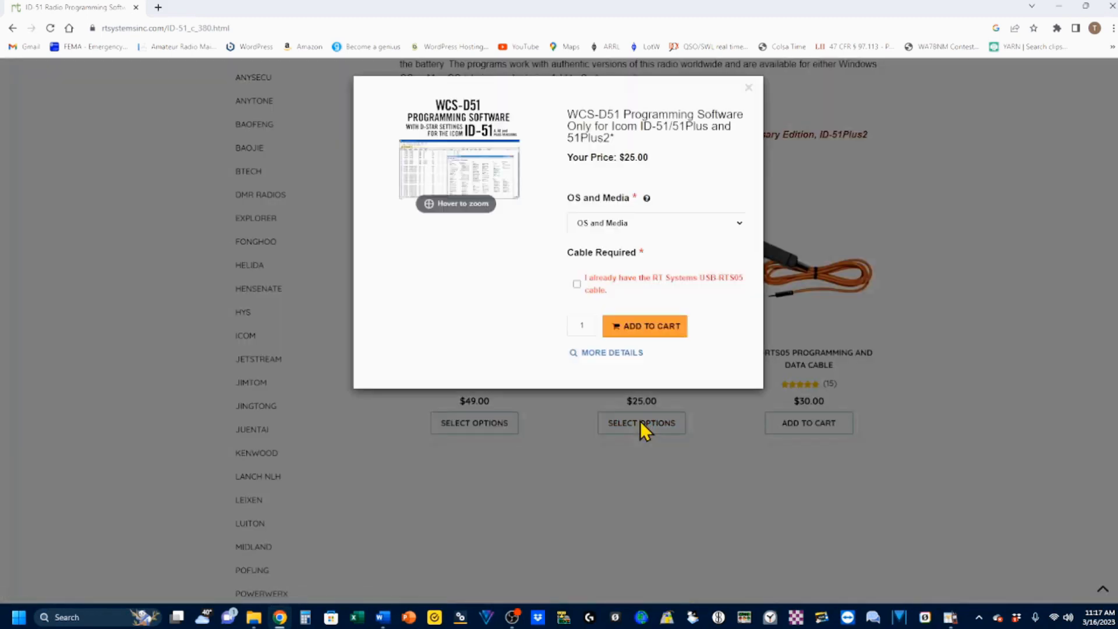
pyautogui.click(623, 223)
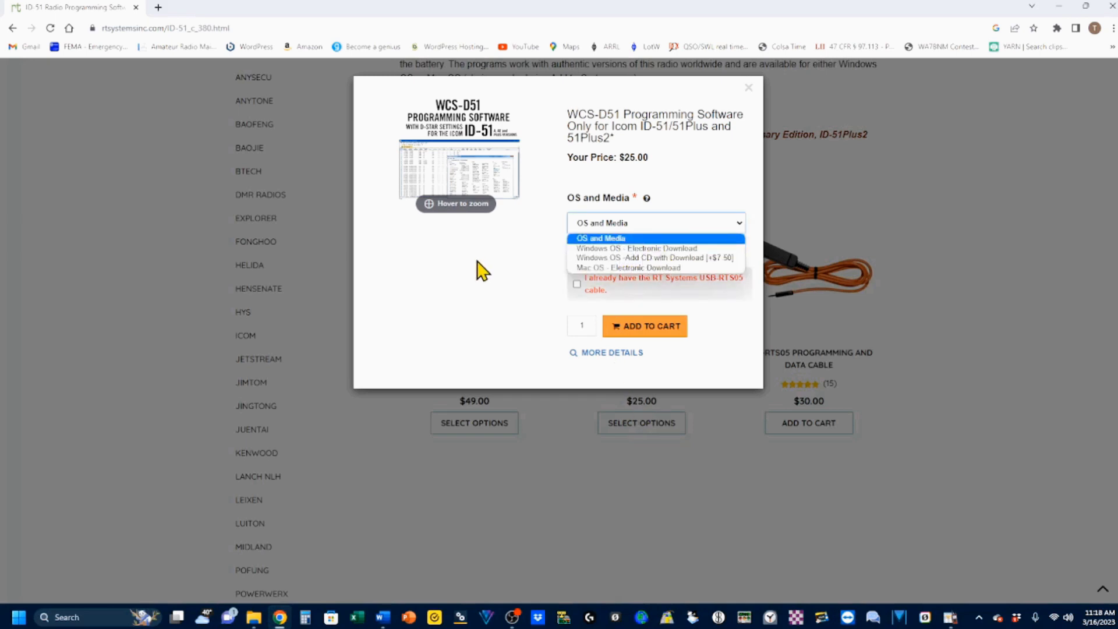
pyautogui.press('Return')
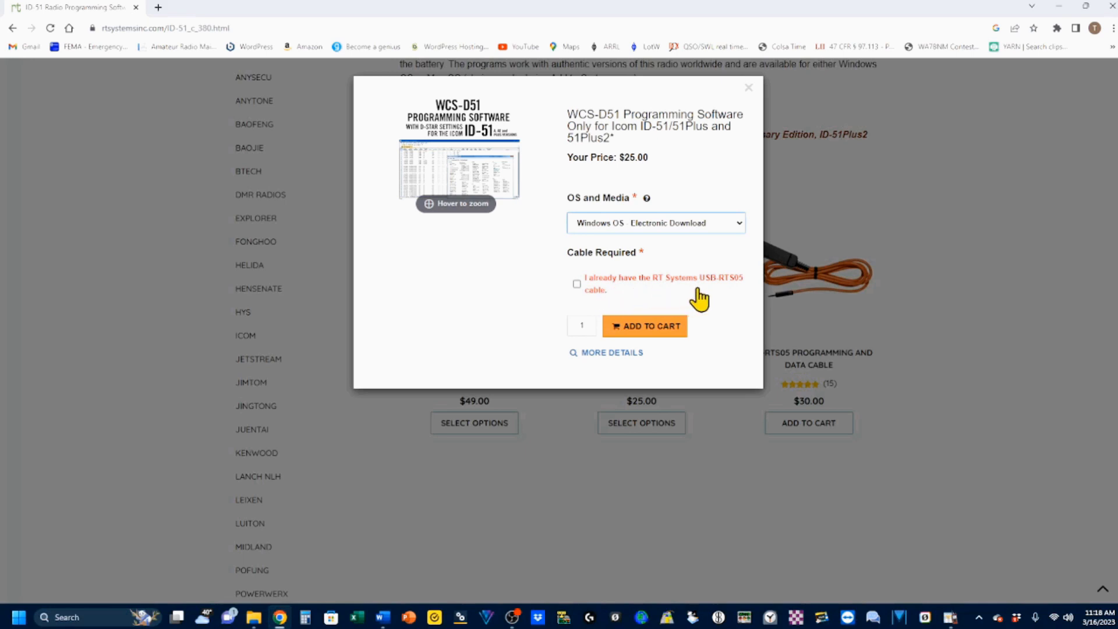
pyautogui.click(577, 285)
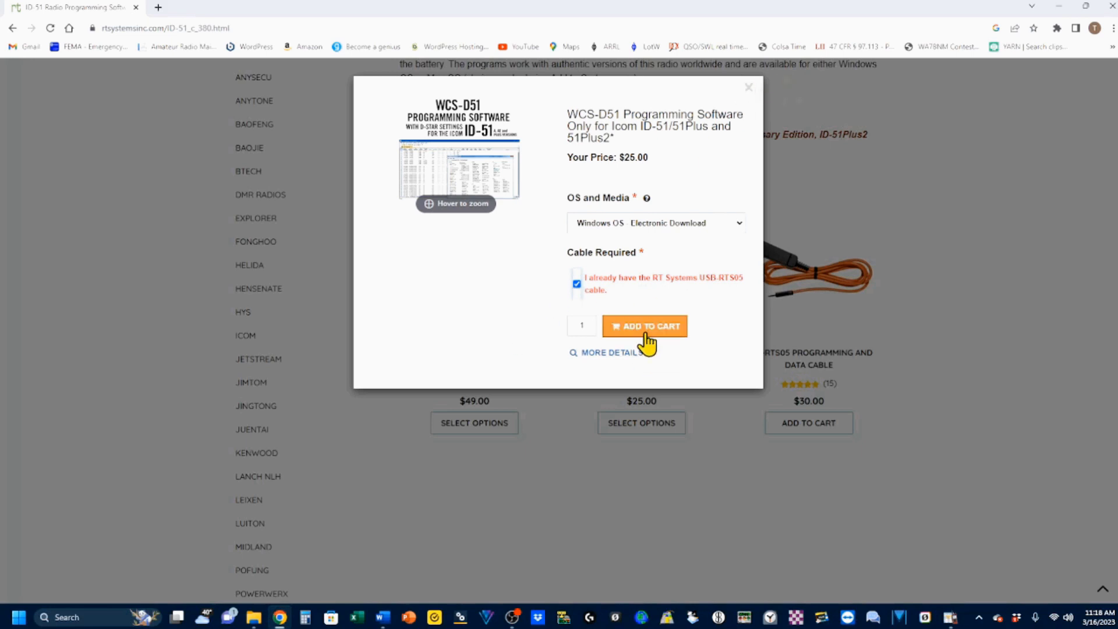
pyautogui.click(749, 88)
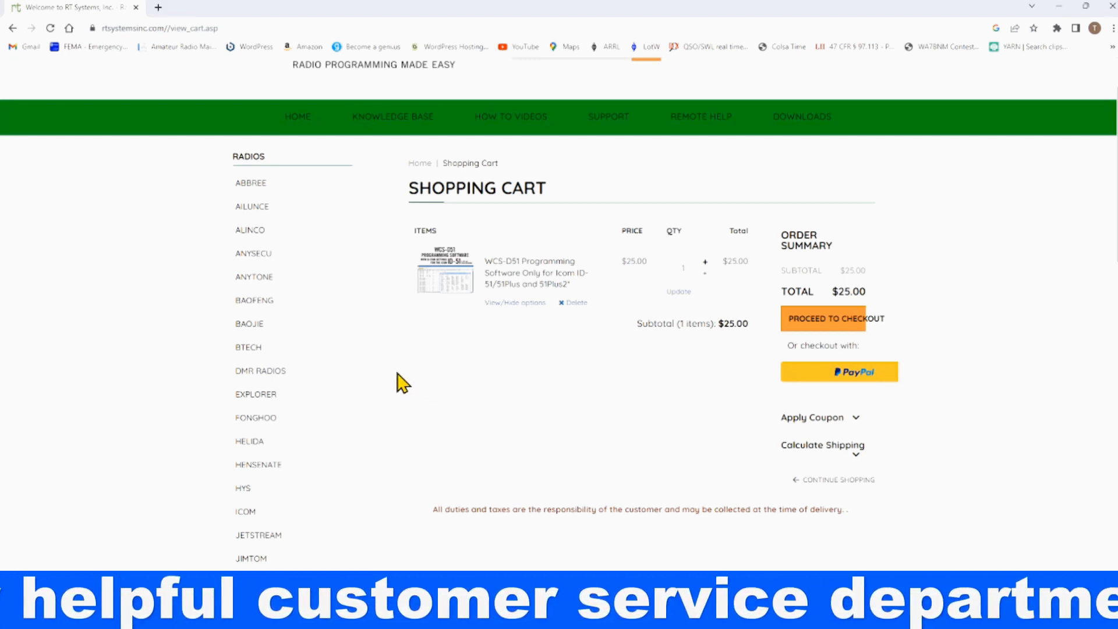
# Step: Open the Support page and review its programmer updates, cable drivers, remote help and programmer download sections
pyautogui.click(613, 128)
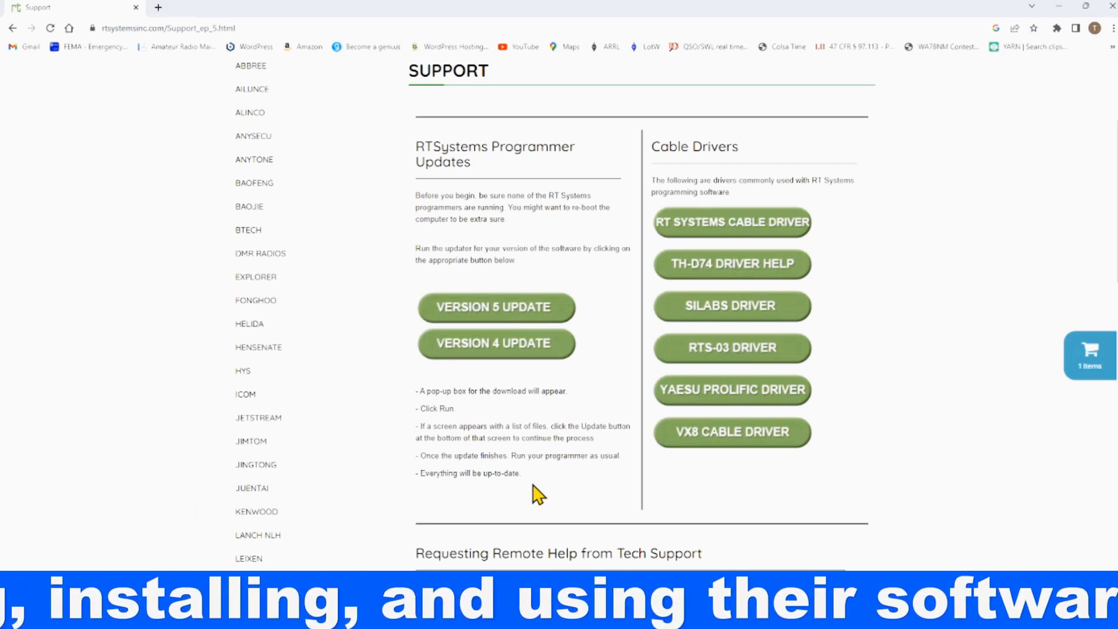
pyautogui.scroll(1, 393, 447)
pyautogui.scroll(-10, 393, 448)
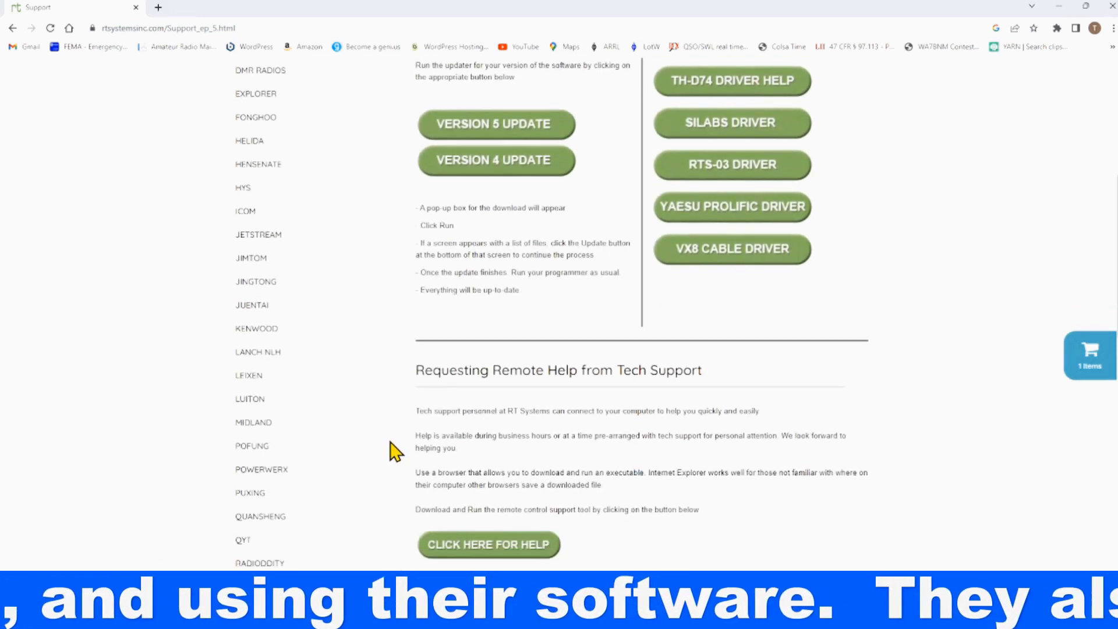
pyautogui.scroll(-5, 394, 453)
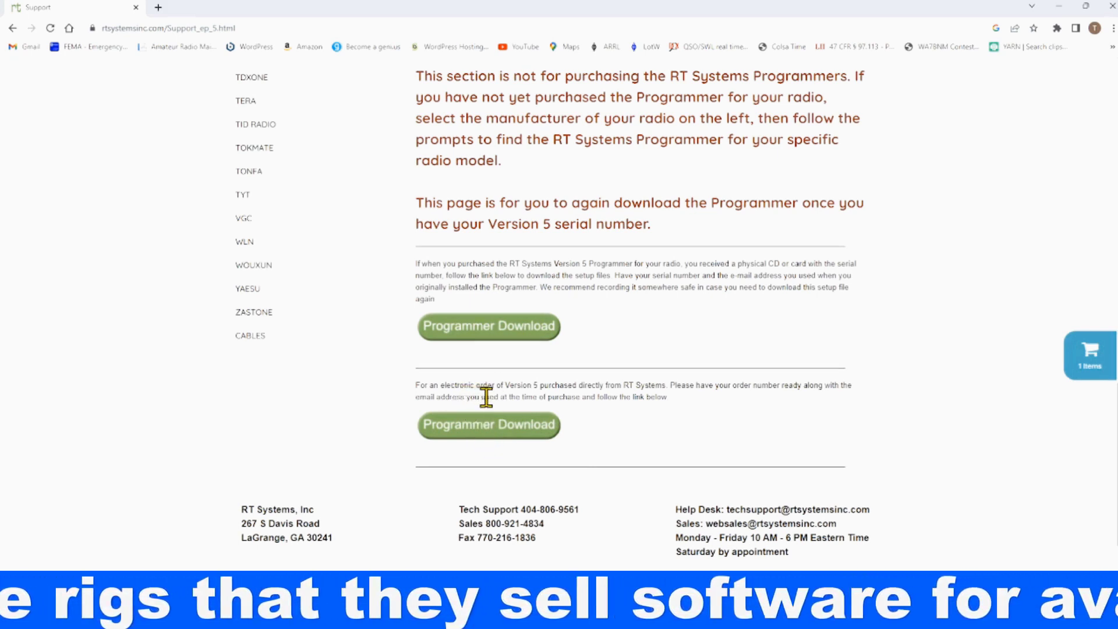
# Step: Open the programmer download page for electronic orders, fill in the e-mail address and request the forgotten serial number
pyautogui.click(506, 430)
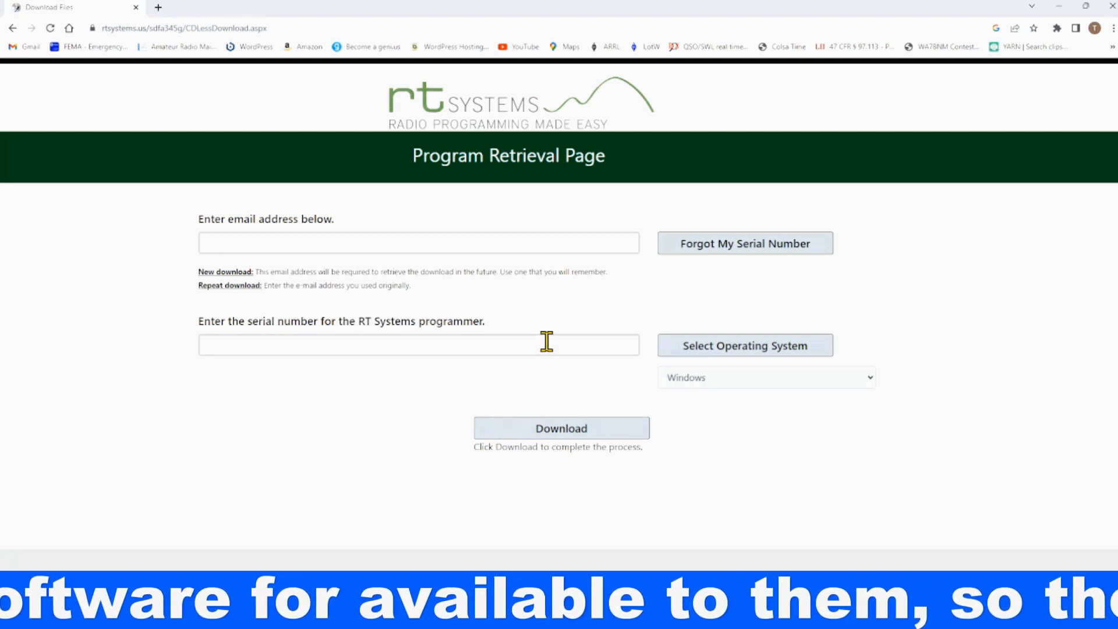
pyautogui.click(256, 243)
pyautogui.click(326, 281)
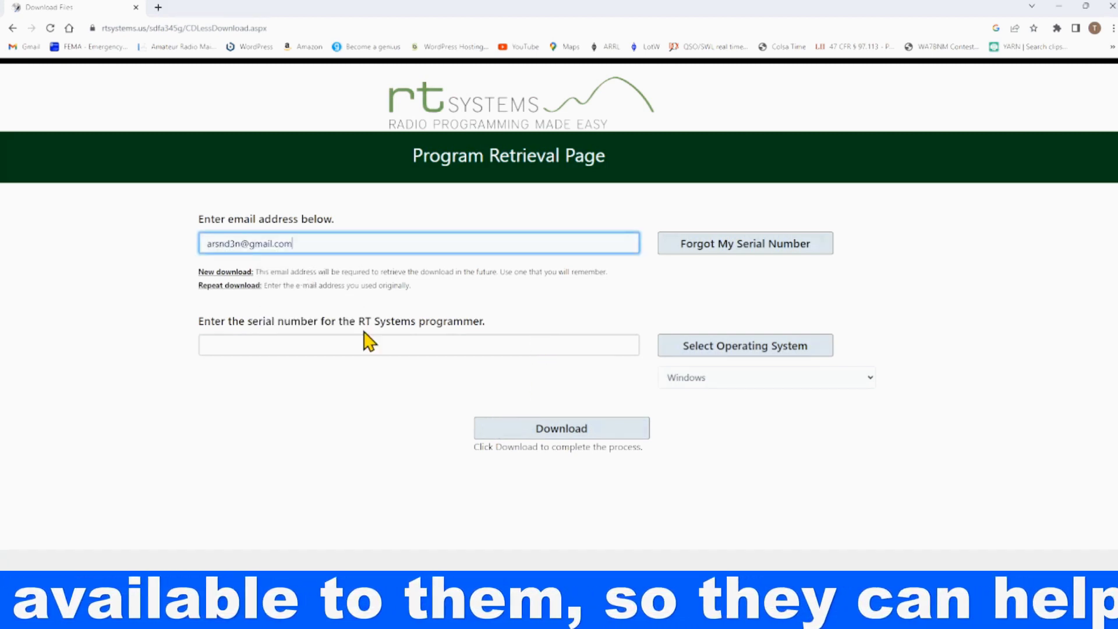
pyautogui.click(747, 247)
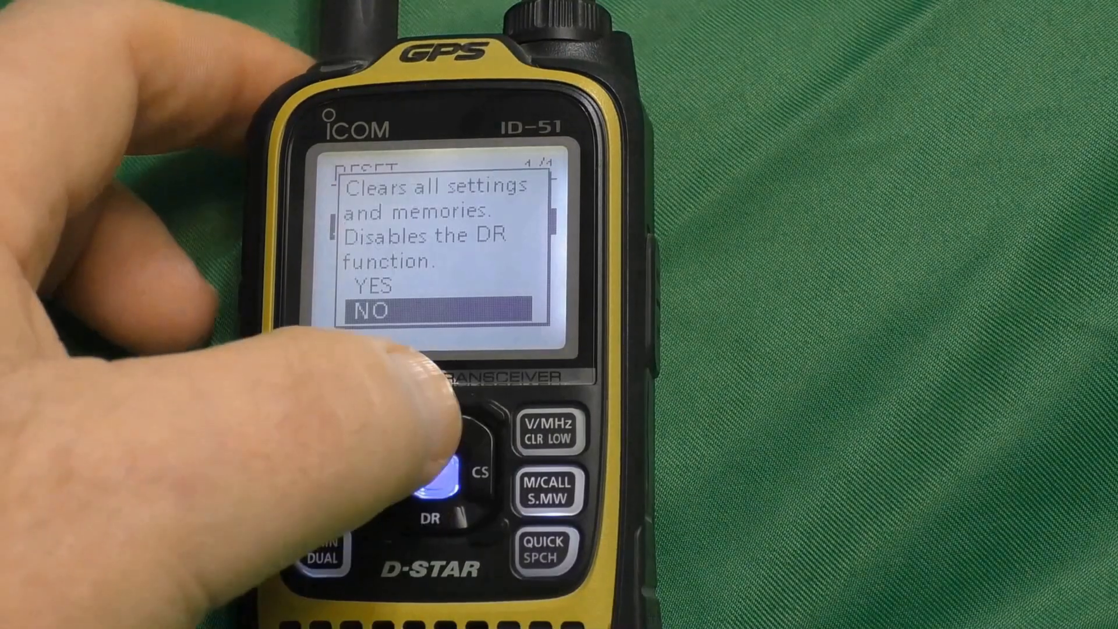
pyautogui.press('Up')
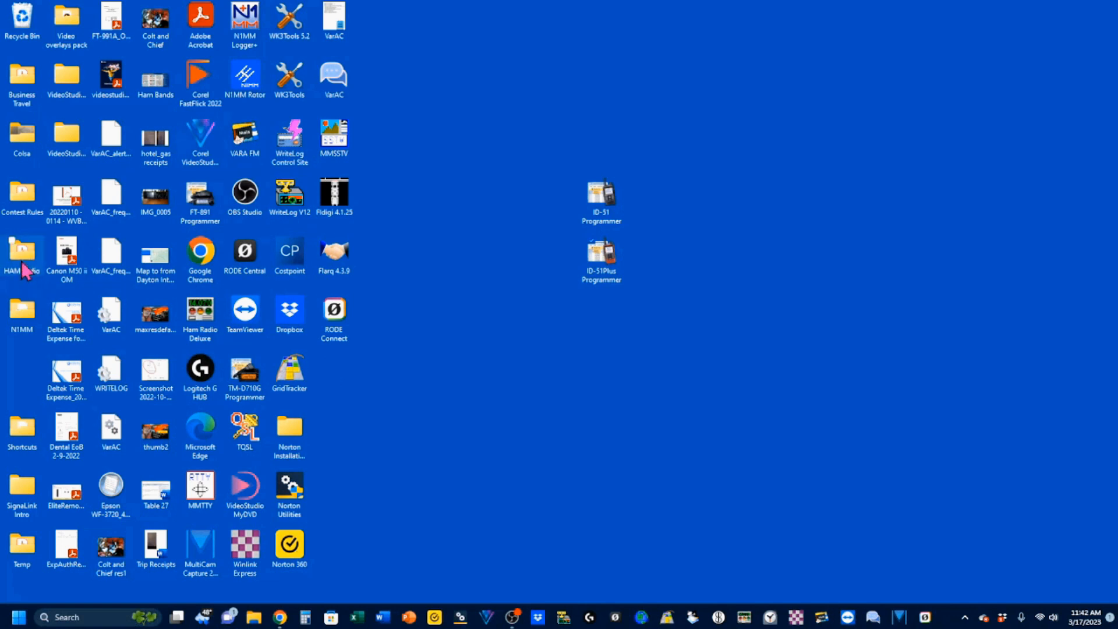
# Step: Move the ID-51Plus Programmer shortcut from the desktop into the Radio Programmers folder inside HAM Radio
pyautogui.doubleClick(24, 261)
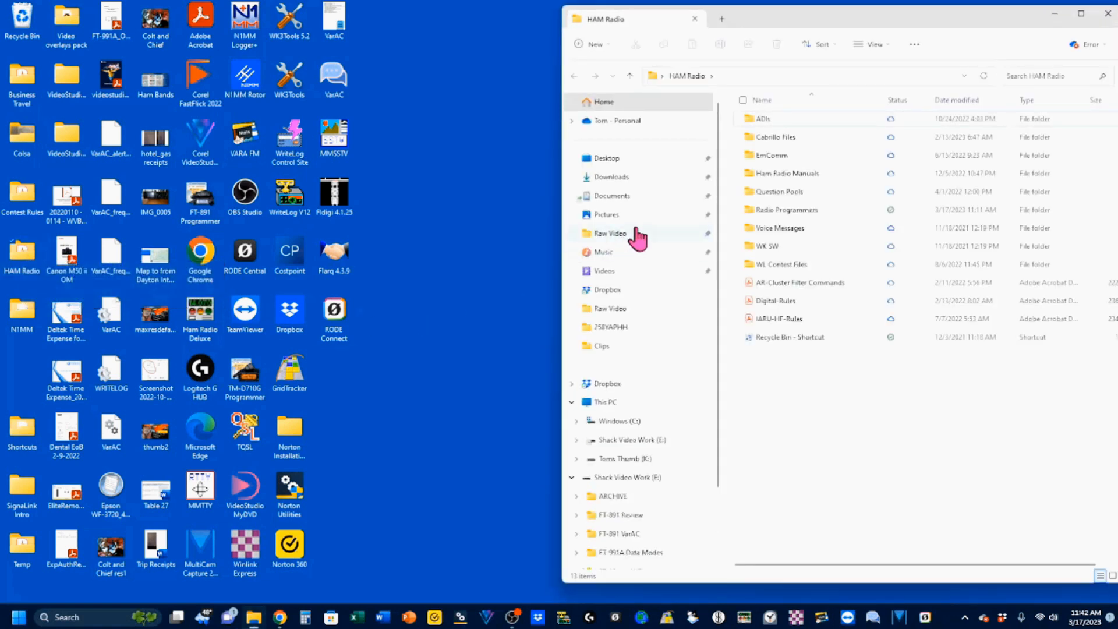
pyautogui.doubleClick(782, 211)
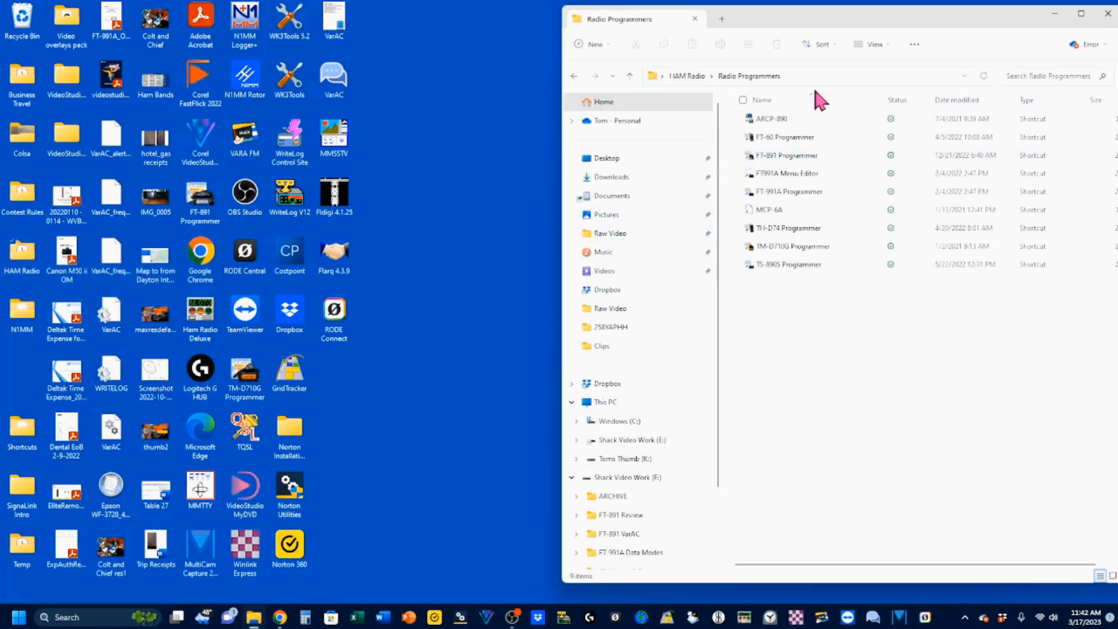
pyautogui.moveTo(854, 20); pyautogui.dragTo(288, 19)
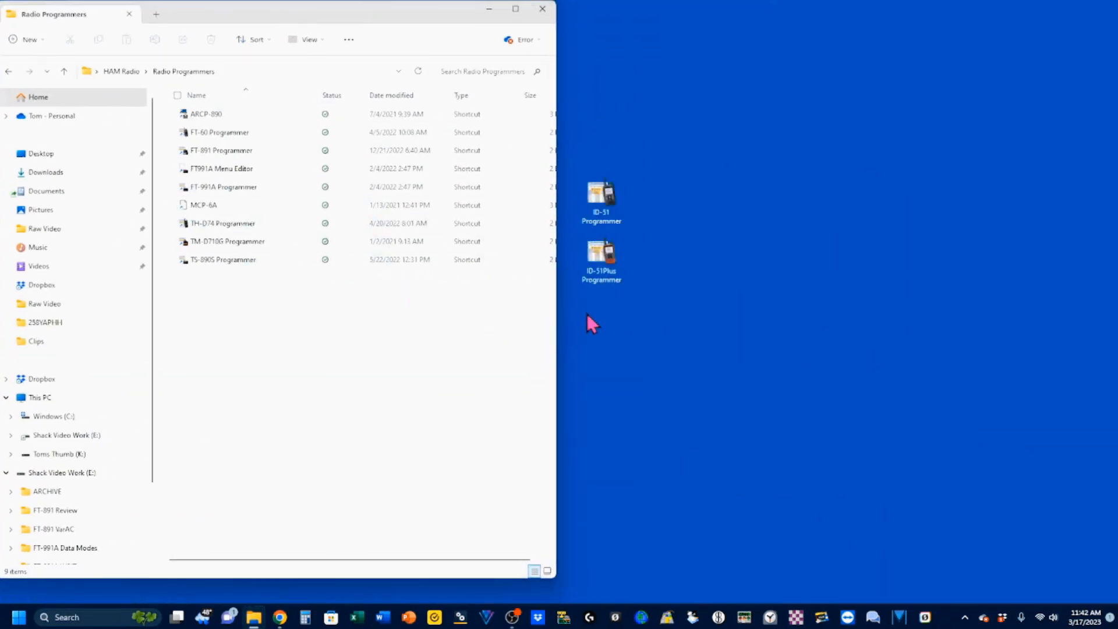
pyautogui.moveTo(601, 262); pyautogui.dragTo(287, 336)
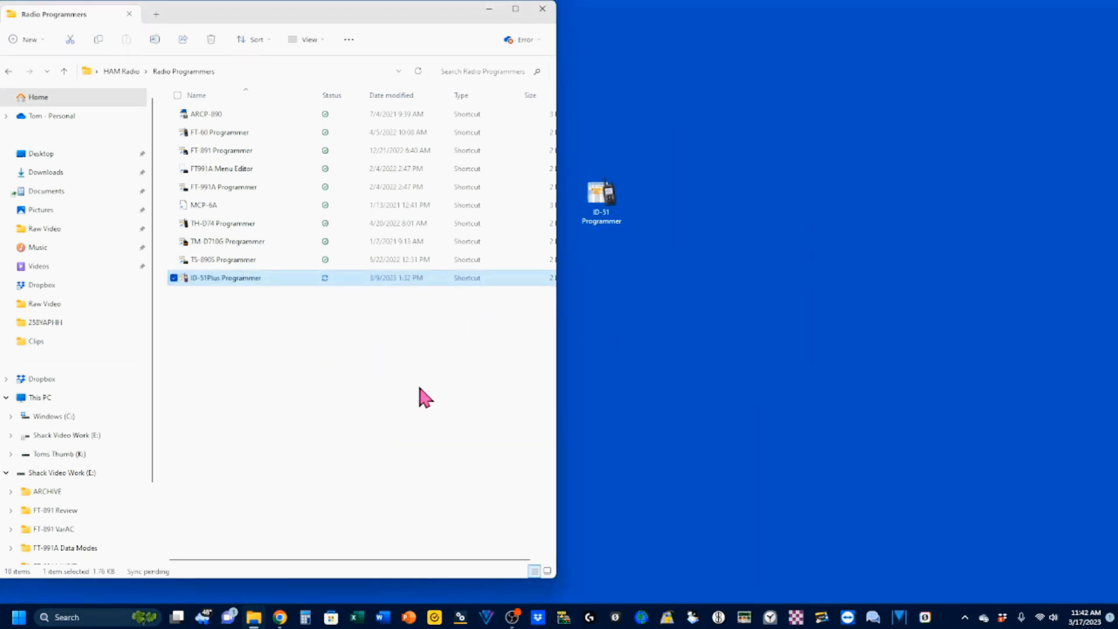
# Step: Delete the ID-51 Programmer shortcut from the desktop
pyautogui.click(600, 197)
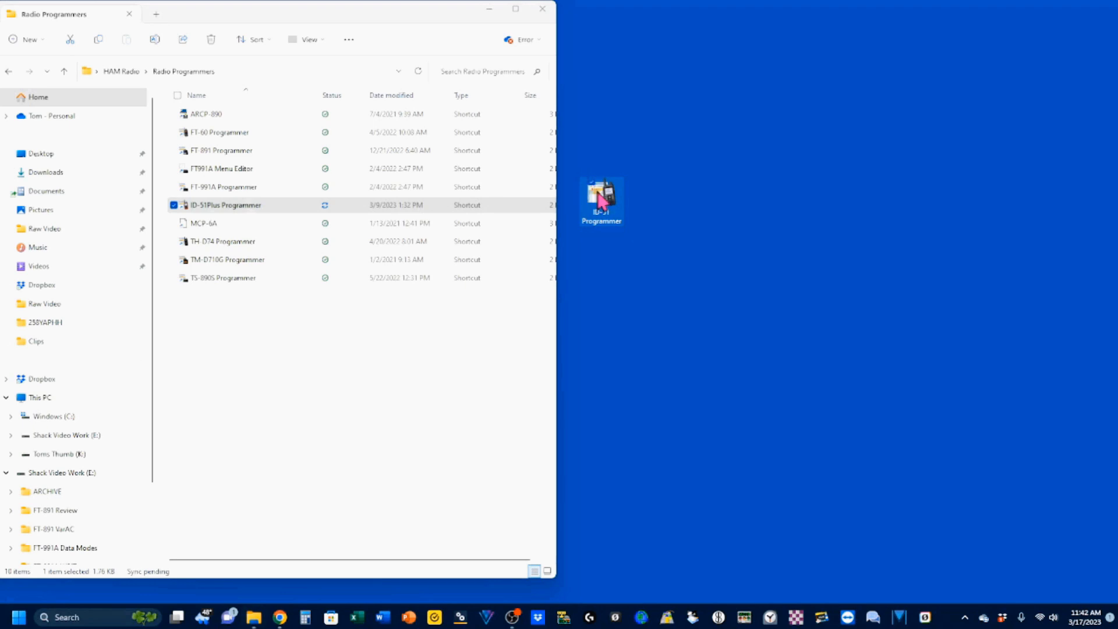
pyautogui.rightClick(599, 195)
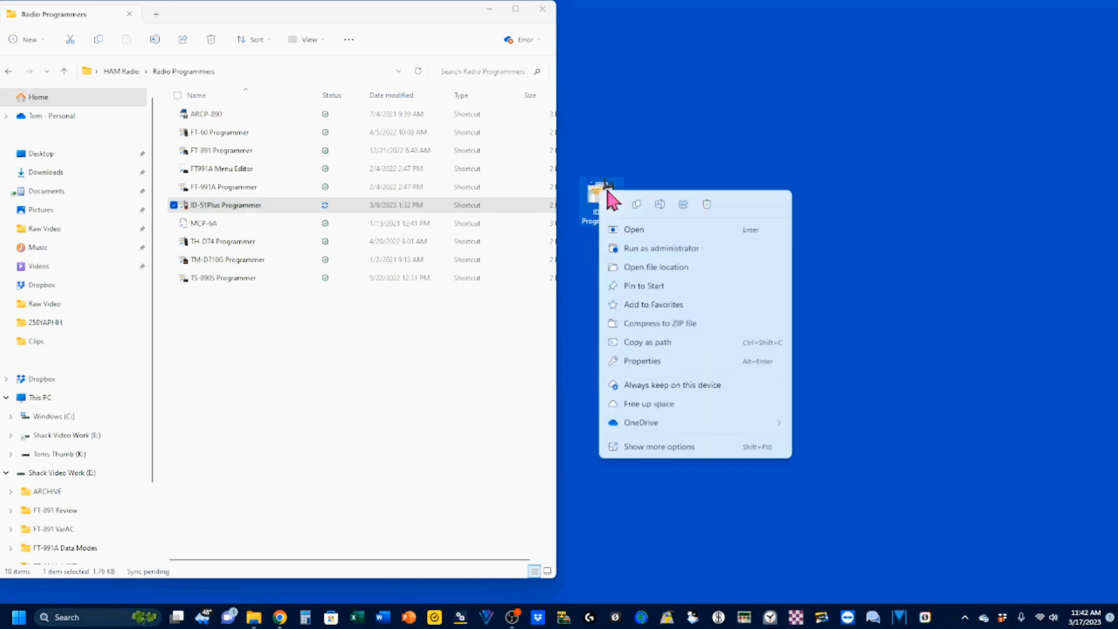
pyautogui.click(708, 205)
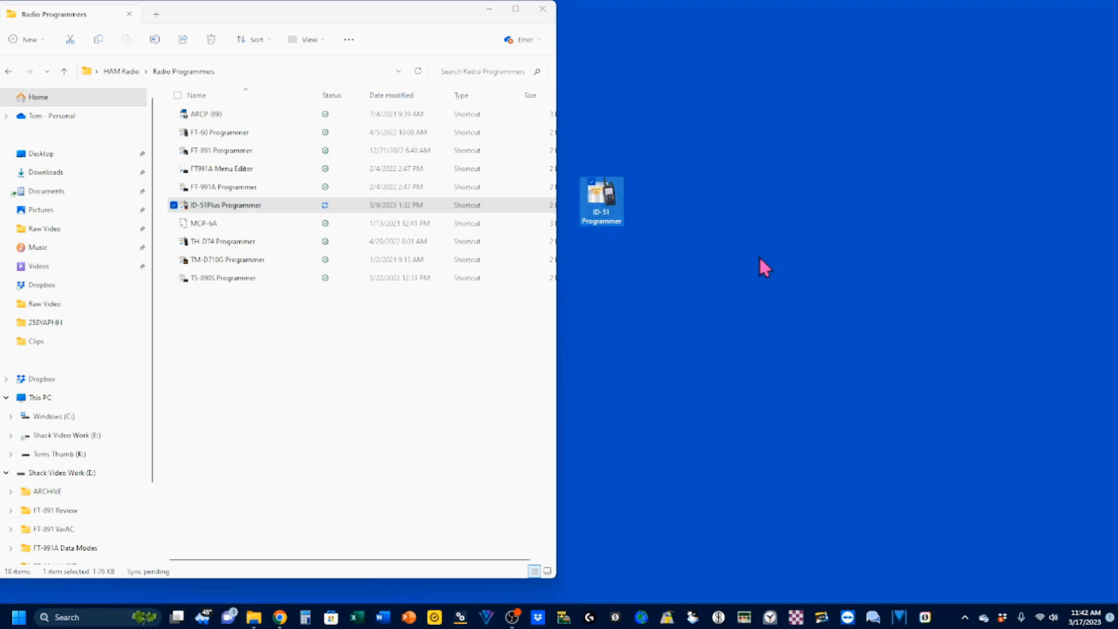
# Step: Launch the ID-51Plus Programmer and read the memory data from the connected radio into the untitled file
pyautogui.doubleClick(211, 209)
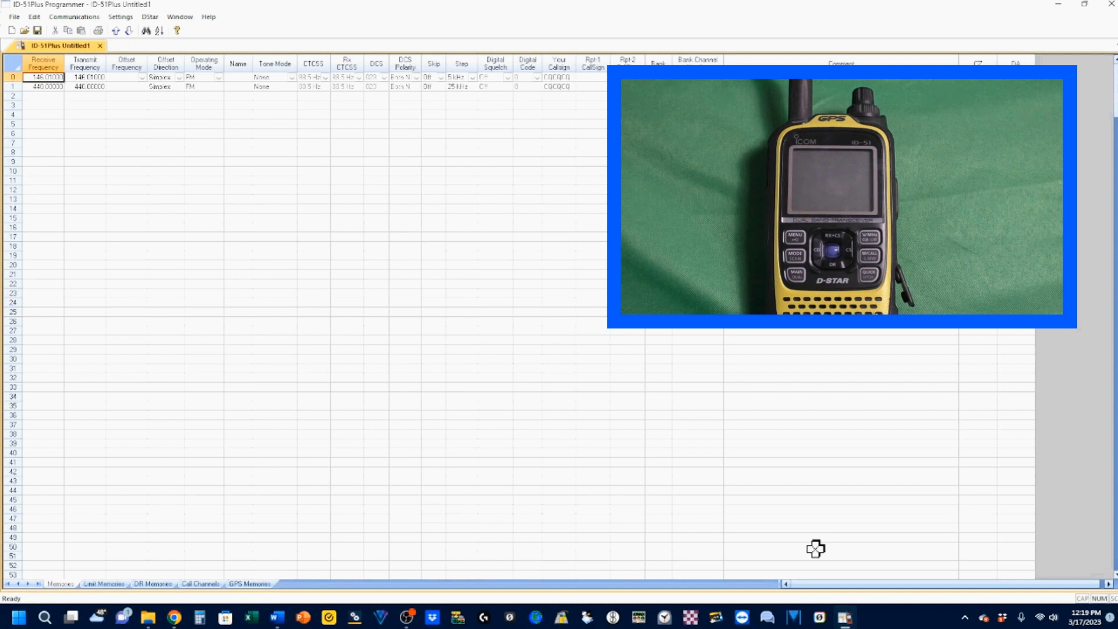
pyautogui.click(75, 17)
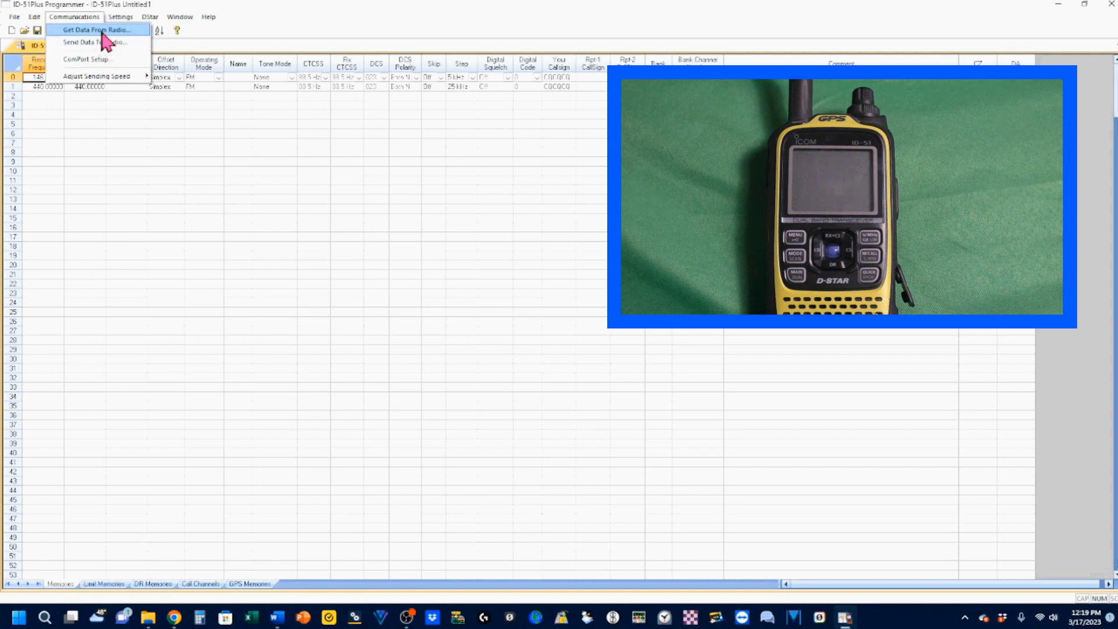
pyautogui.click(104, 30)
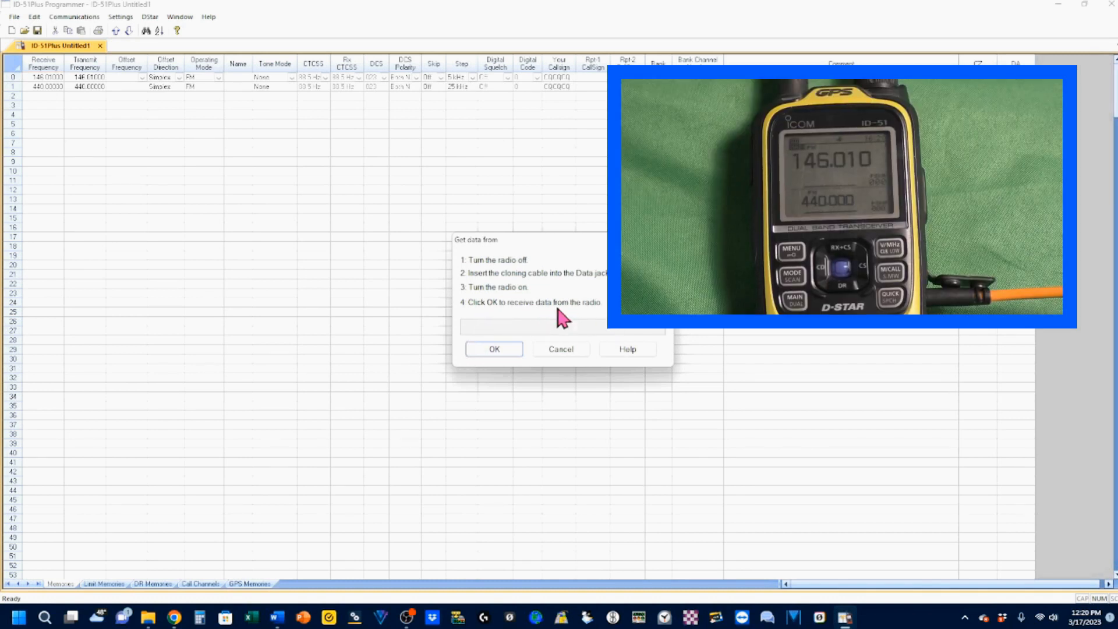
pyautogui.click(494, 349)
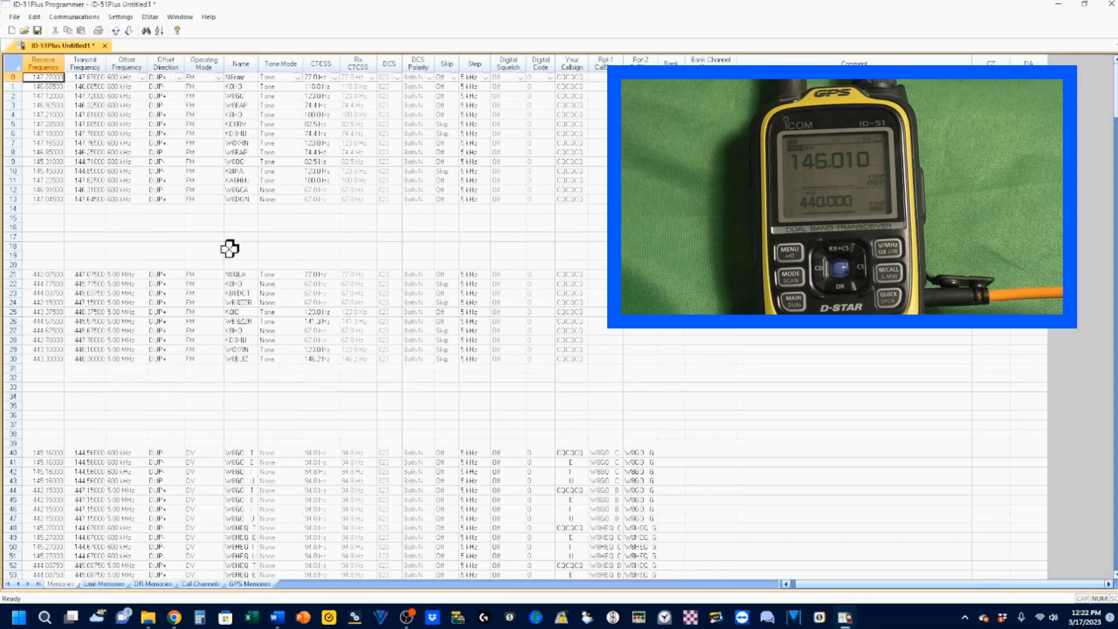
# Step: Clear memory channels 0 and 1 in the untitled ID-51Plus file
pyautogui.scroll(-9, 232, 256)
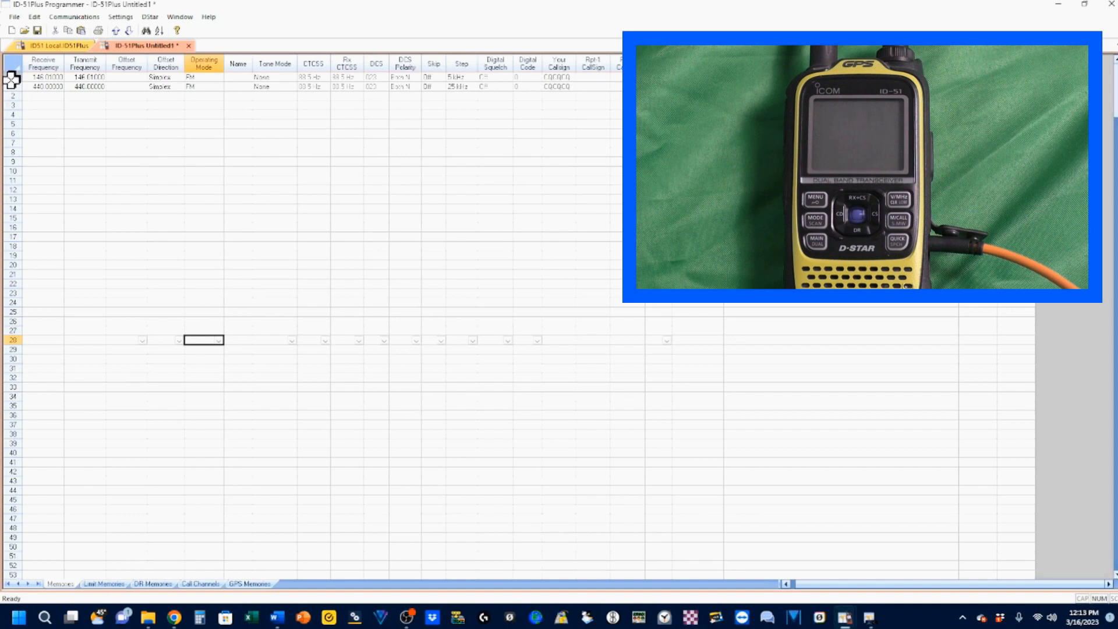
pyautogui.moveTo(13, 79); pyautogui.dragTo(12, 87)
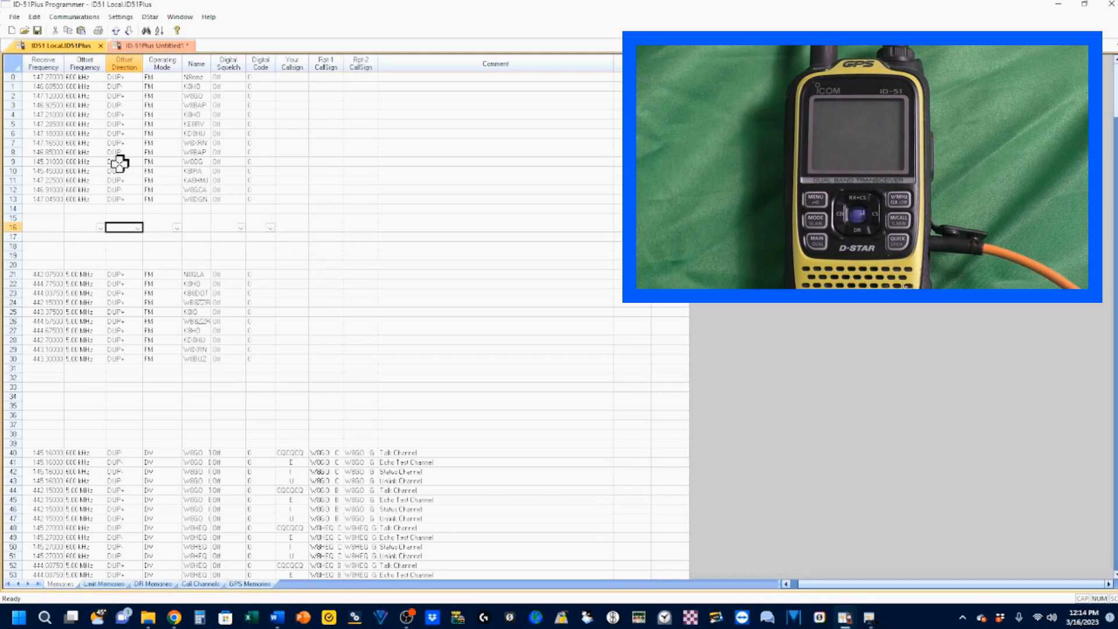
# Step: Copy memory channels 0 to 66 from the ID51 Local file and paste them into the untitled file starting at channel 0
pyautogui.click(13, 79)
pyautogui.moveTo(12, 79); pyautogui.dragTo(42, 546)
pyautogui.rightClick(92, 400)
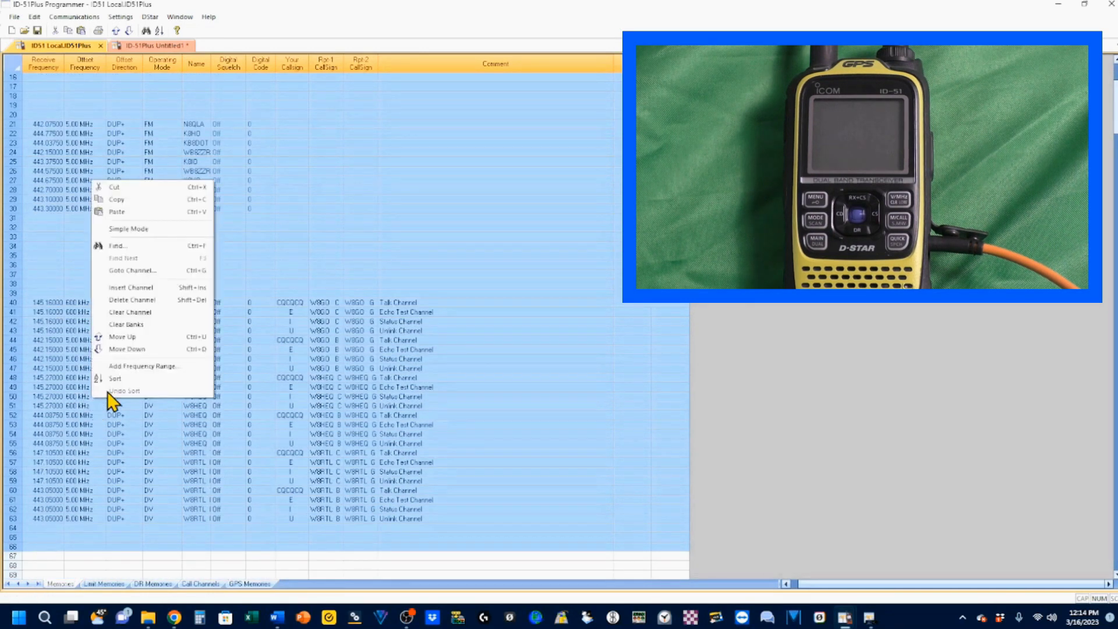
pyautogui.click(116, 199)
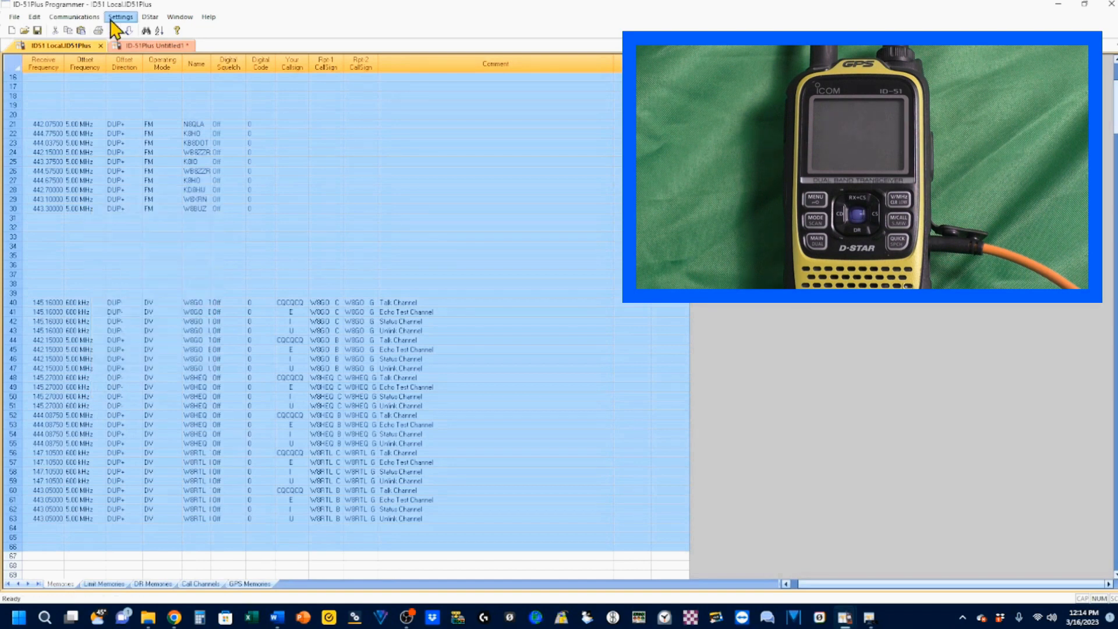
pyautogui.click(148, 45)
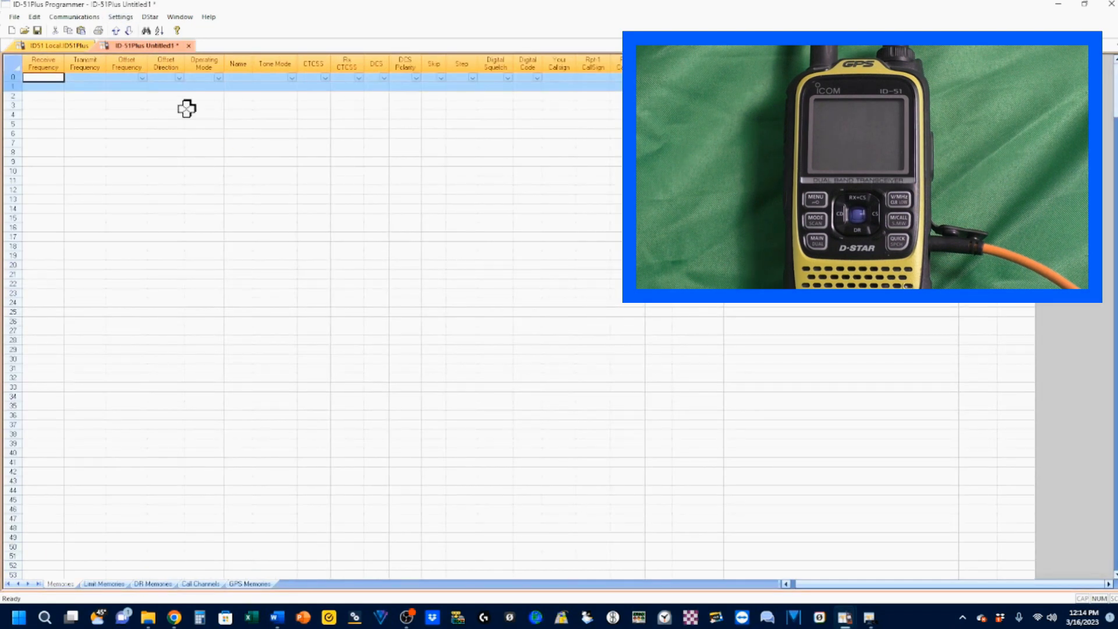
pyautogui.rightClick(9, 77)
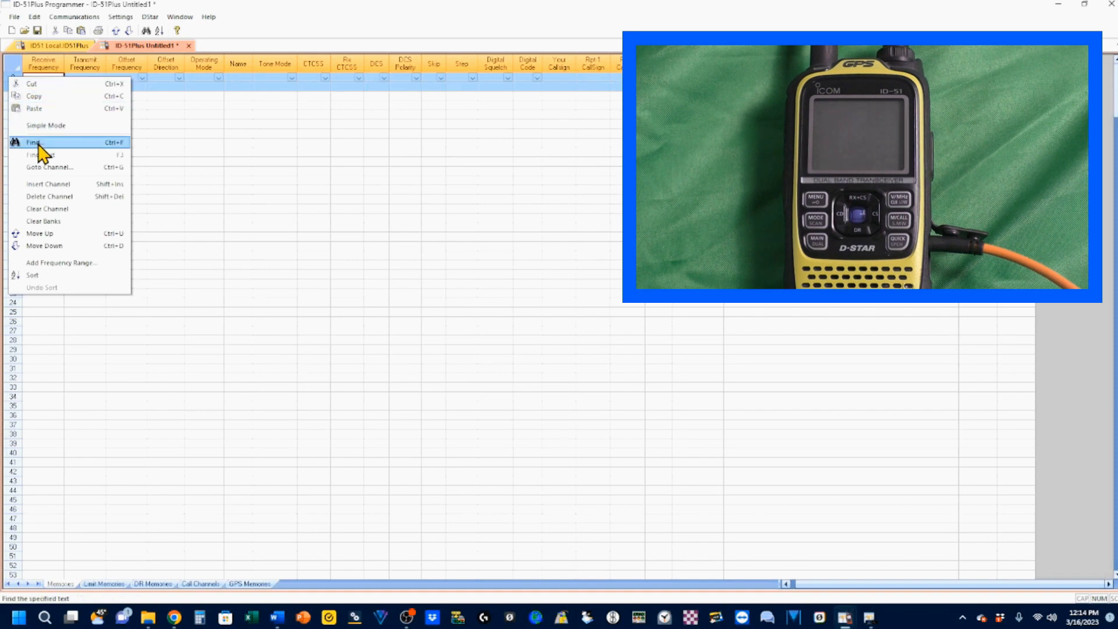
pyautogui.click(36, 109)
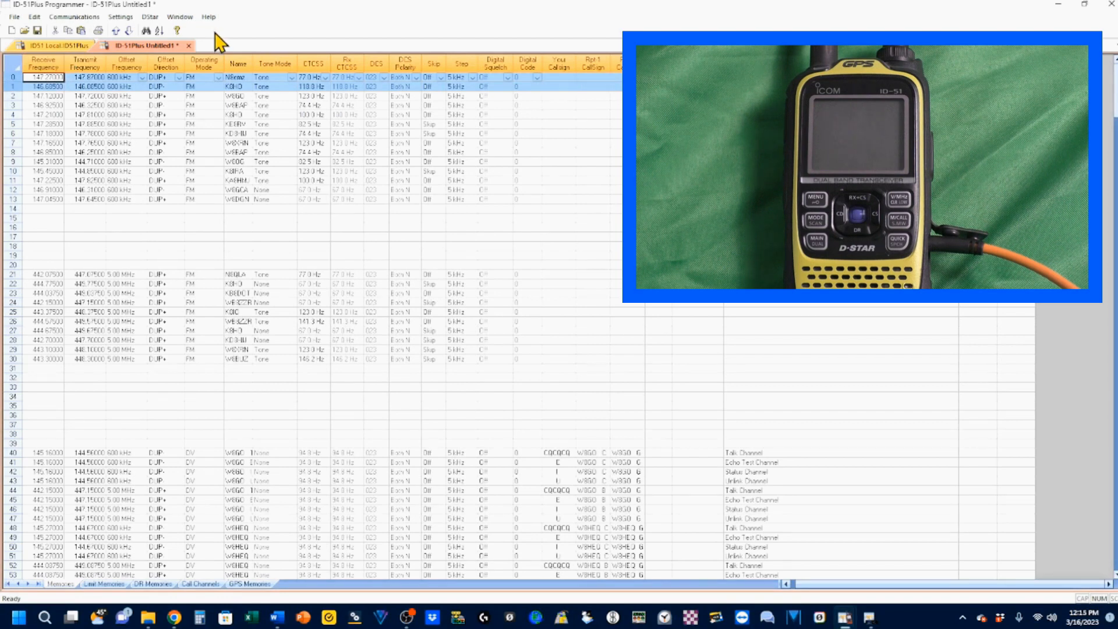
# Step: Send the untitled file's memory data to the connected radio
pyautogui.click(80, 20)
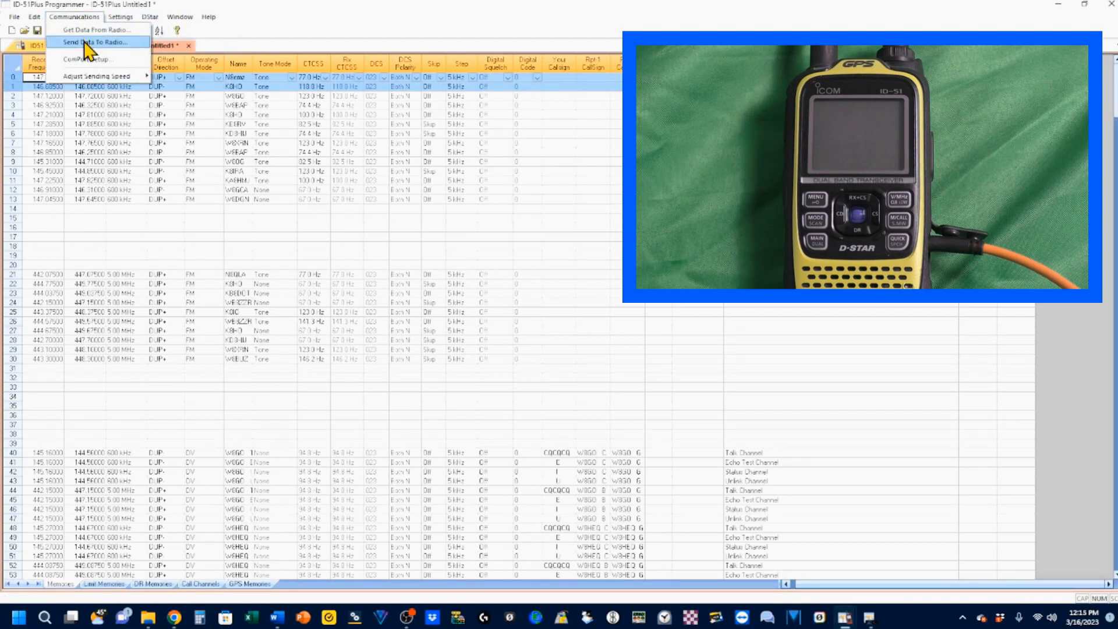
pyautogui.click(90, 43)
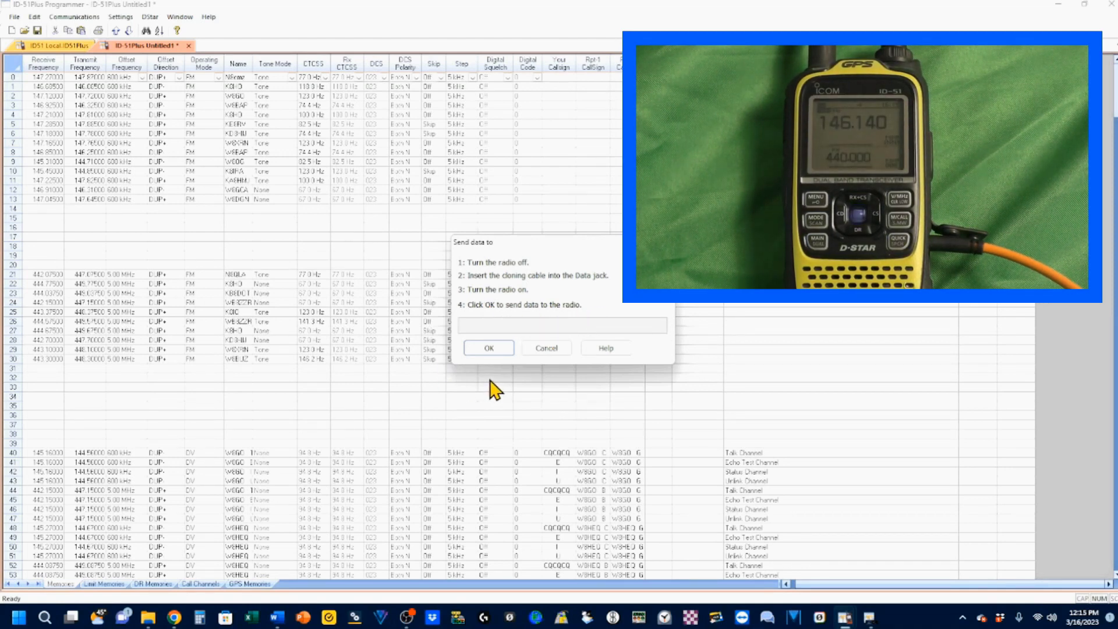
pyautogui.click(488, 350)
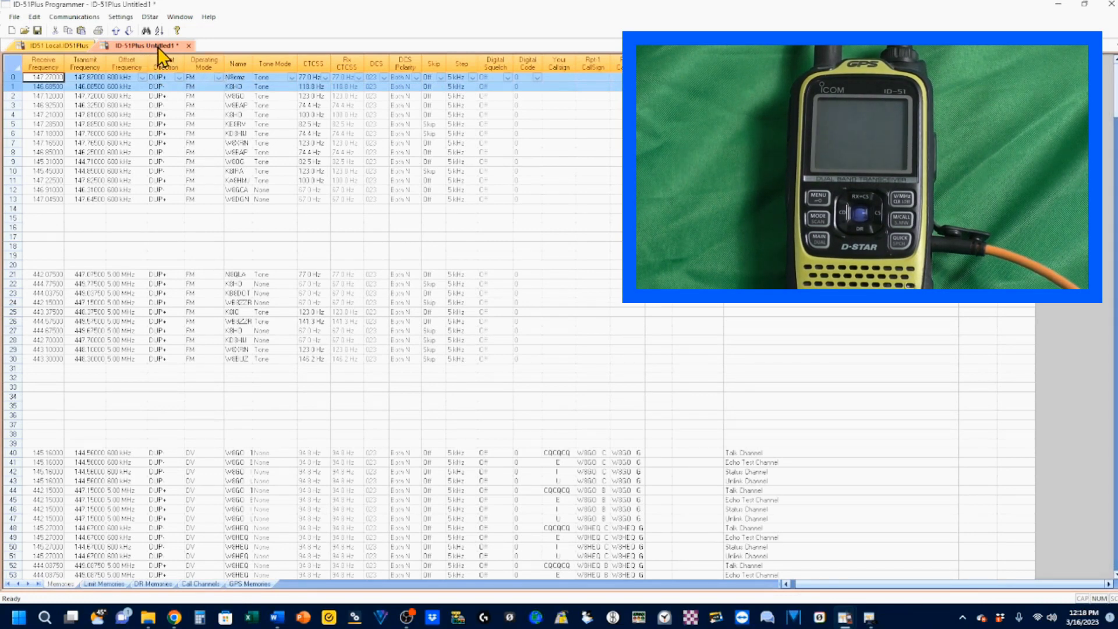
# Step: Save the untitled file as "ID51A Locals and DV" in the ID-51Plus Programmer folder and close the programmer
pyautogui.click(14, 17)
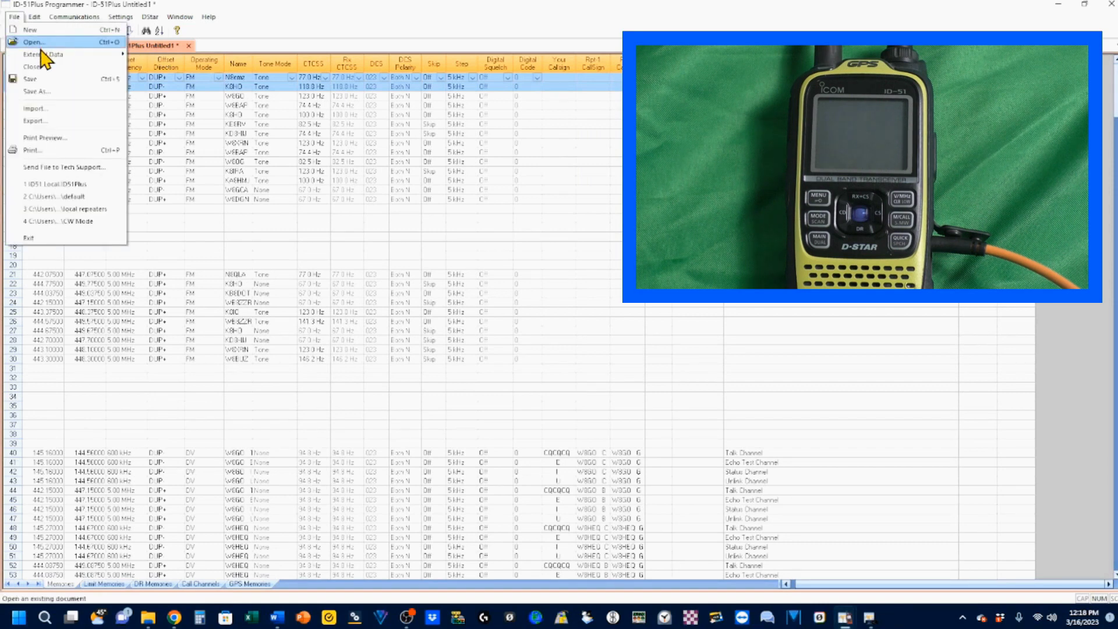
pyautogui.press('Escape')
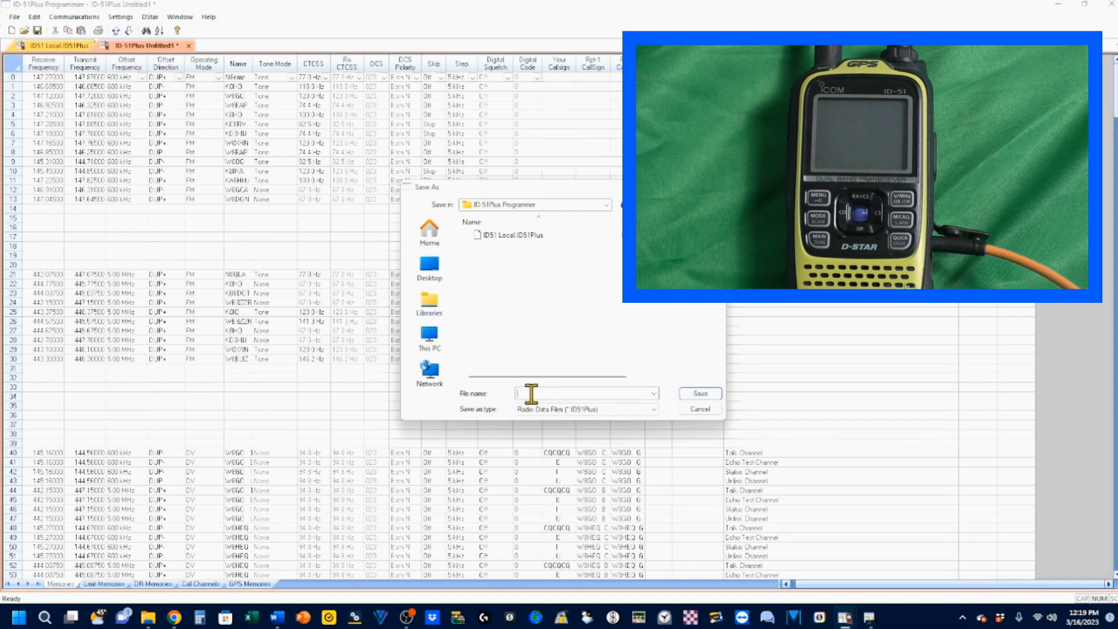
pyautogui.write('ID51')
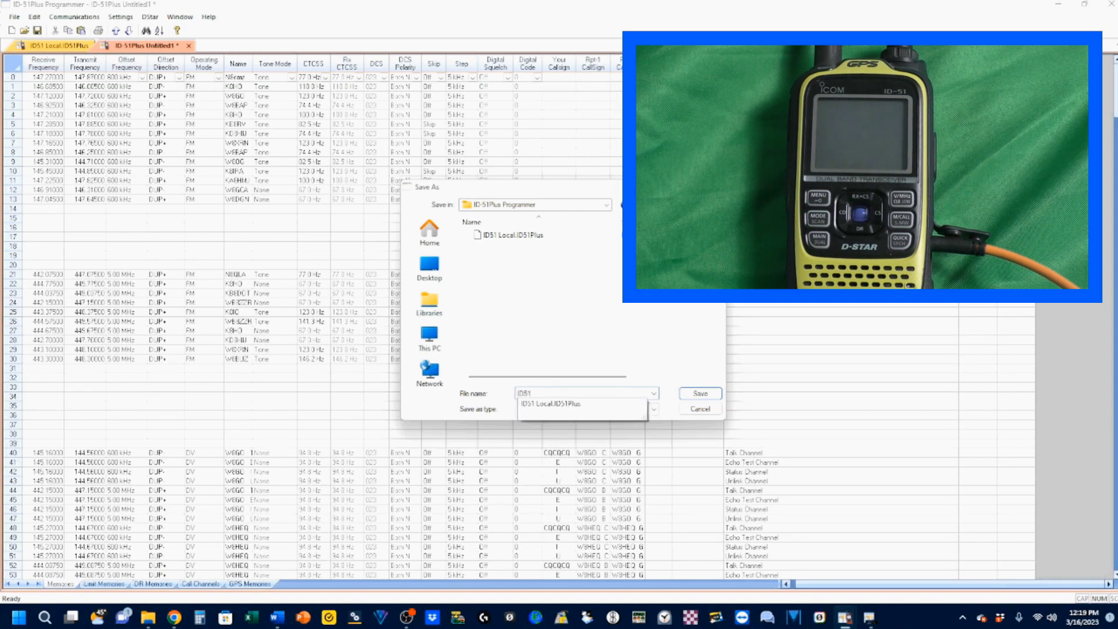
pyautogui.write('A Locals')
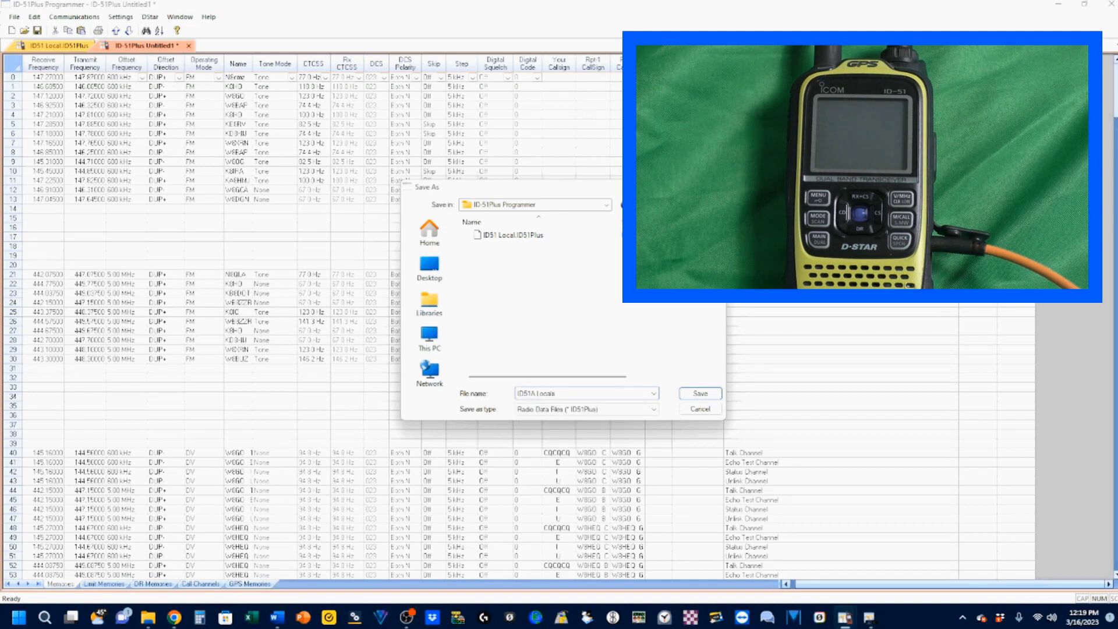
pyautogui.write(' and DV')
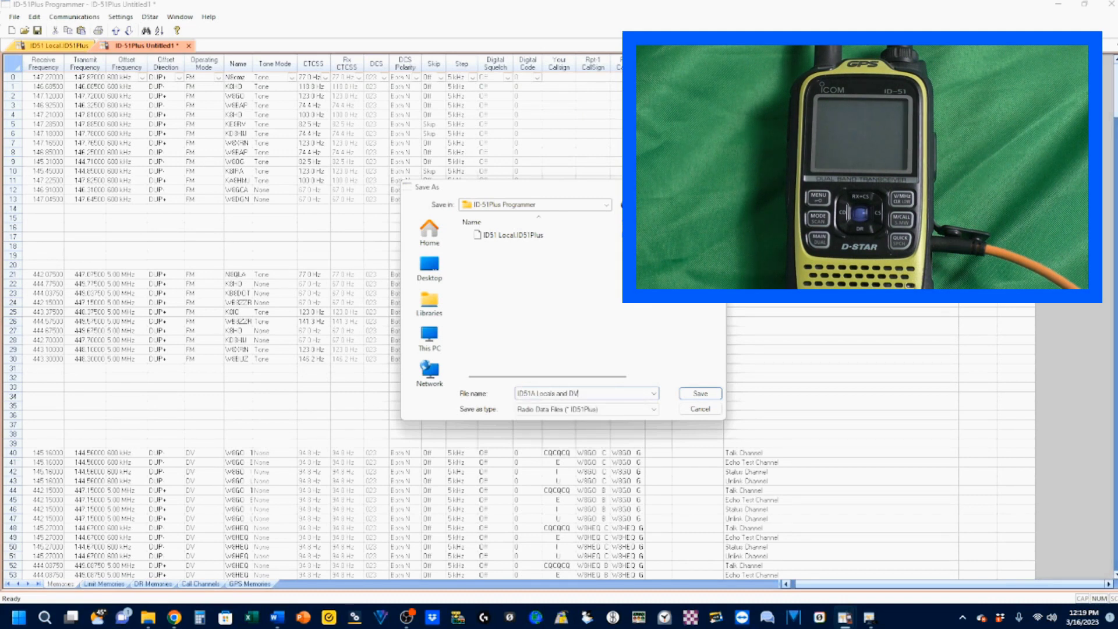
pyautogui.click(700, 393)
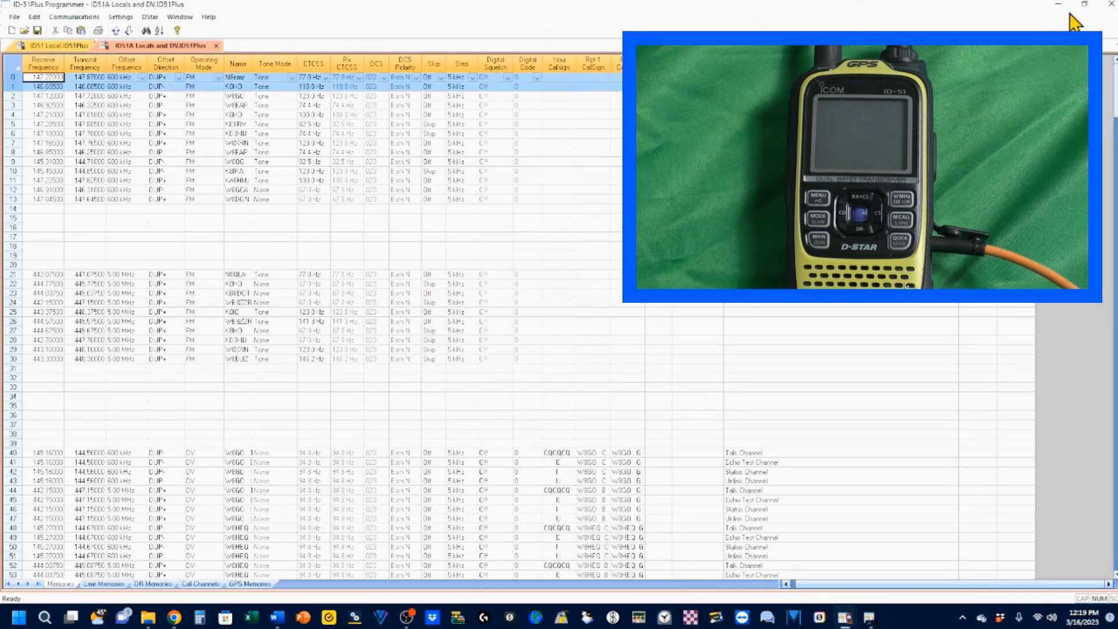
pyautogui.click(1110, 4)
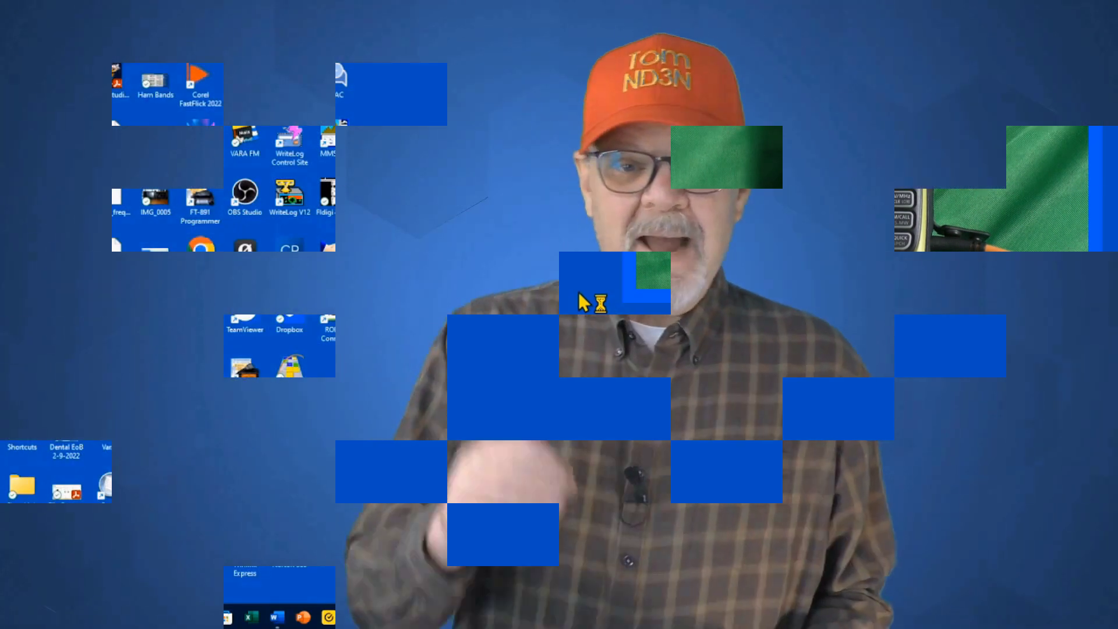